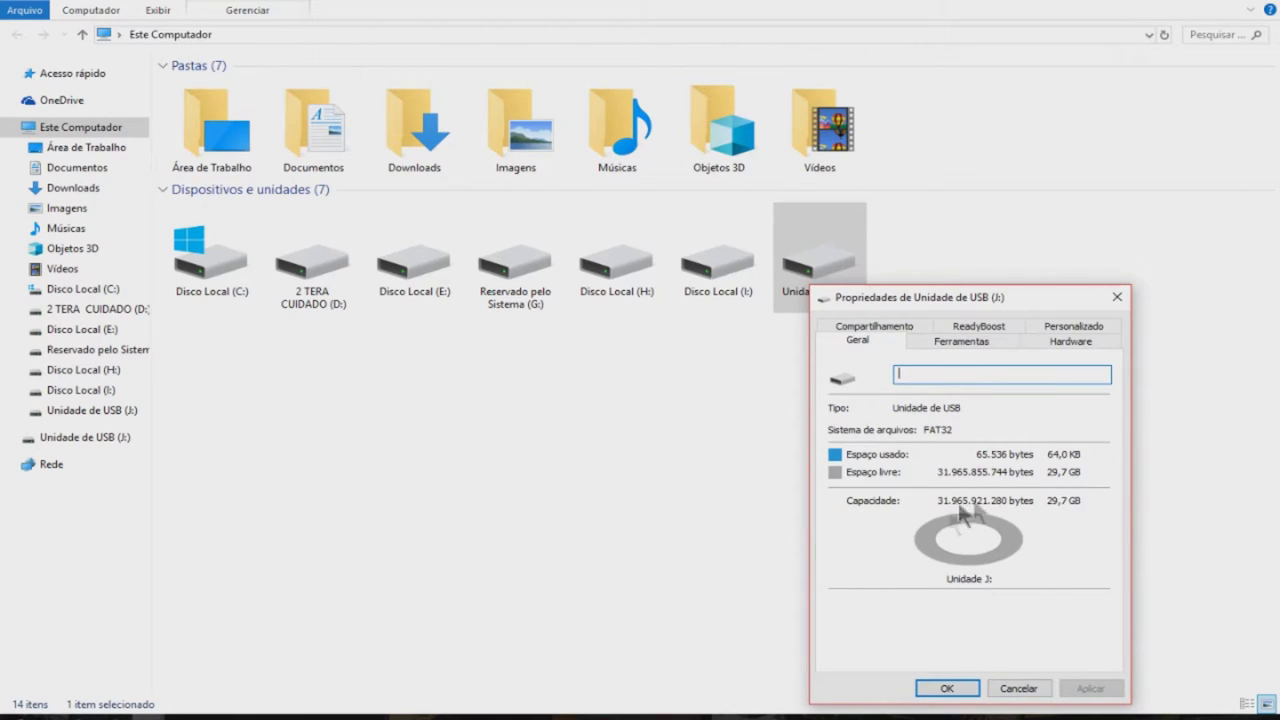
Step: Close the USB drive's properties and display the computer's folders and drives as medium icons
{"action": "left_click", "coordinate": [1019, 689]}
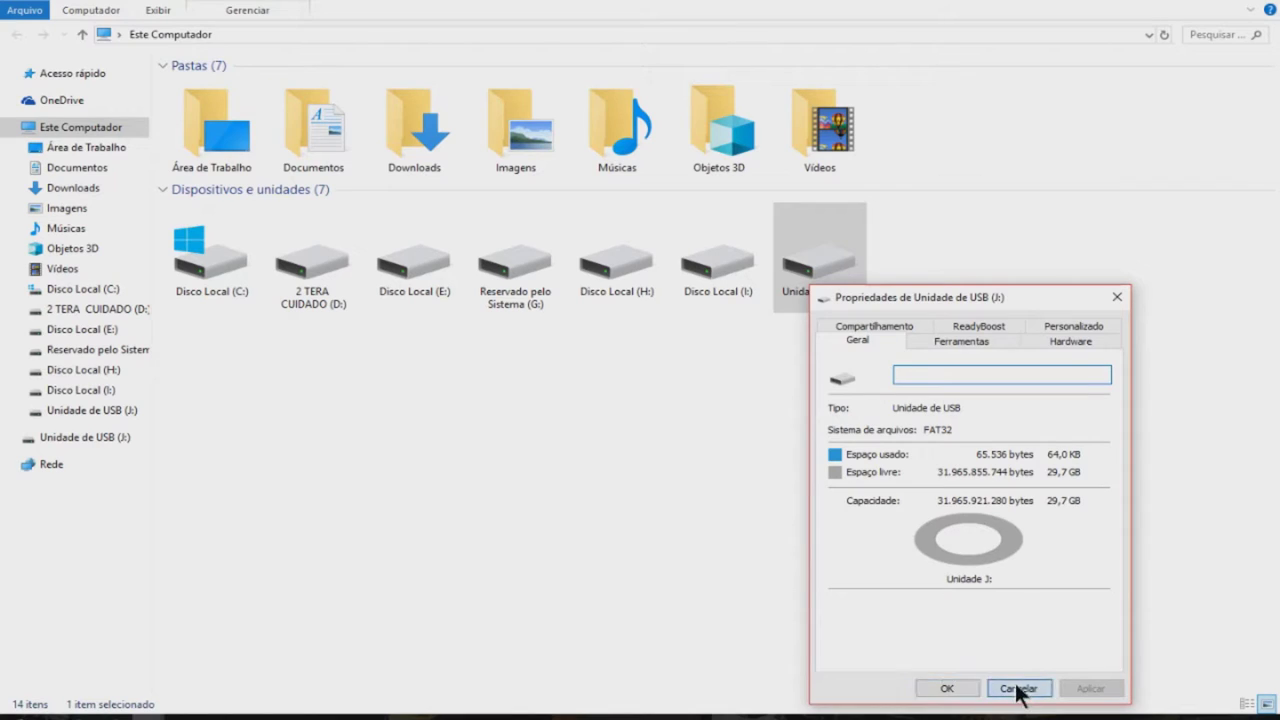
{"action": "right_click", "coordinate": [735, 399]}
{"action": "mouse_move", "coordinate": [847, 413]}
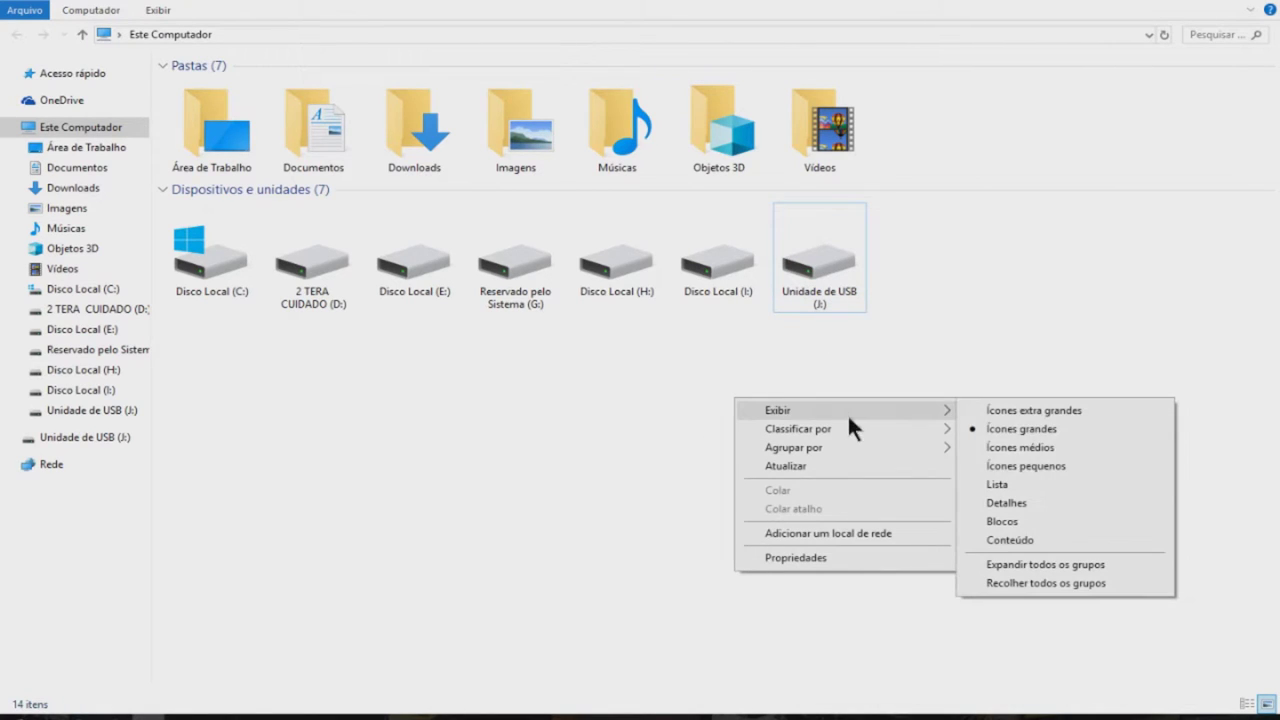
{"action": "left_click", "coordinate": [992, 450]}
Step: Examine the general information and maintenance tools in the properties of USB drive J:
{"action": "right_click", "coordinate": [623, 238]}
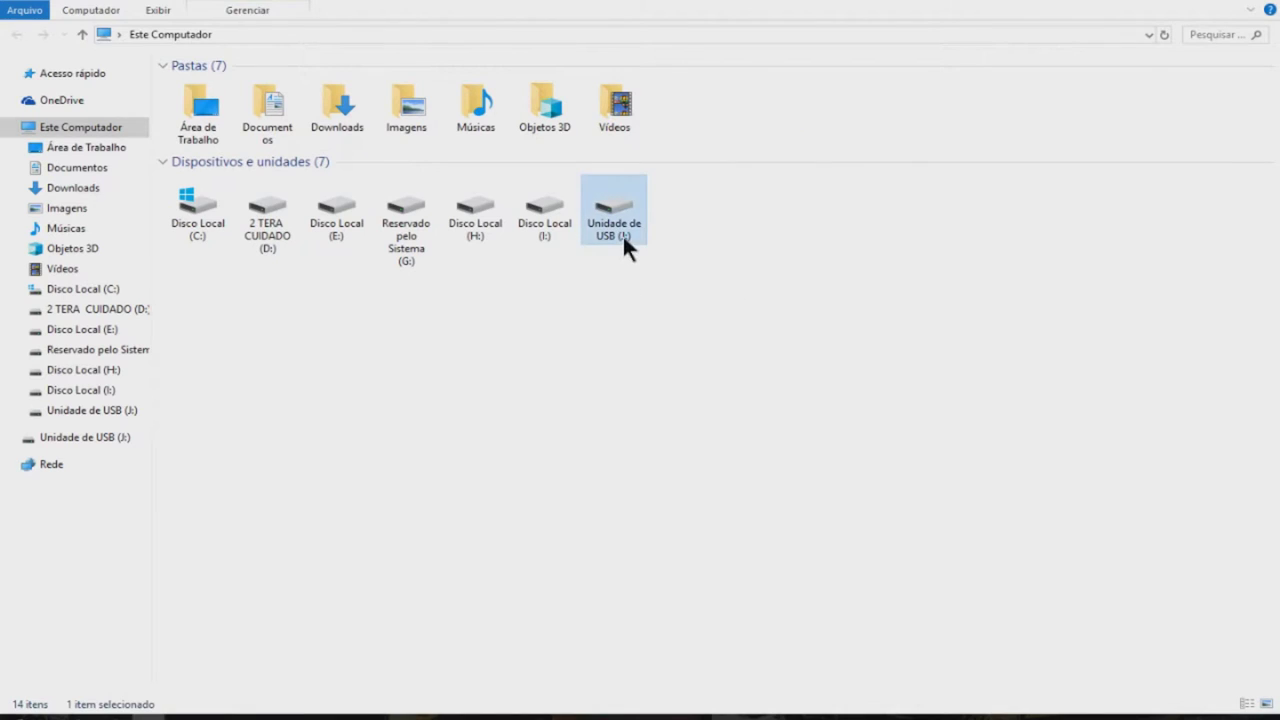
{"action": "left_click", "coordinate": [686, 699]}
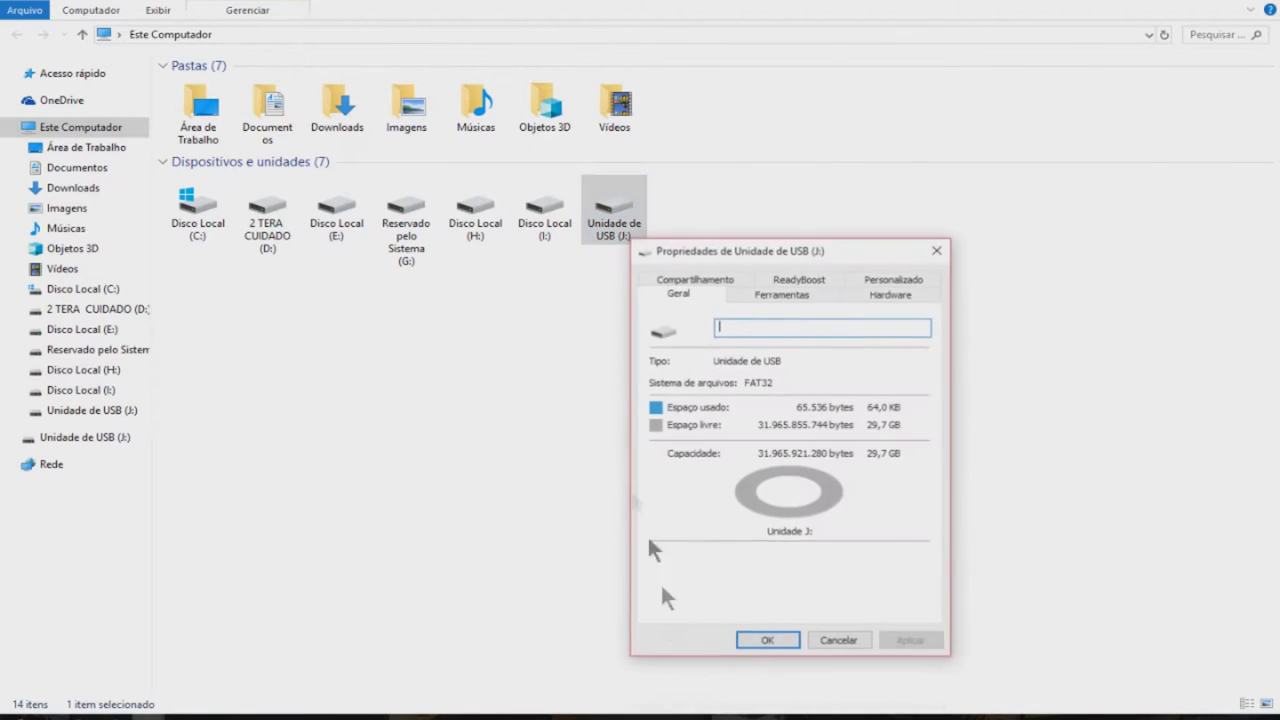
{"action": "left_click", "coordinate": [757, 290]}
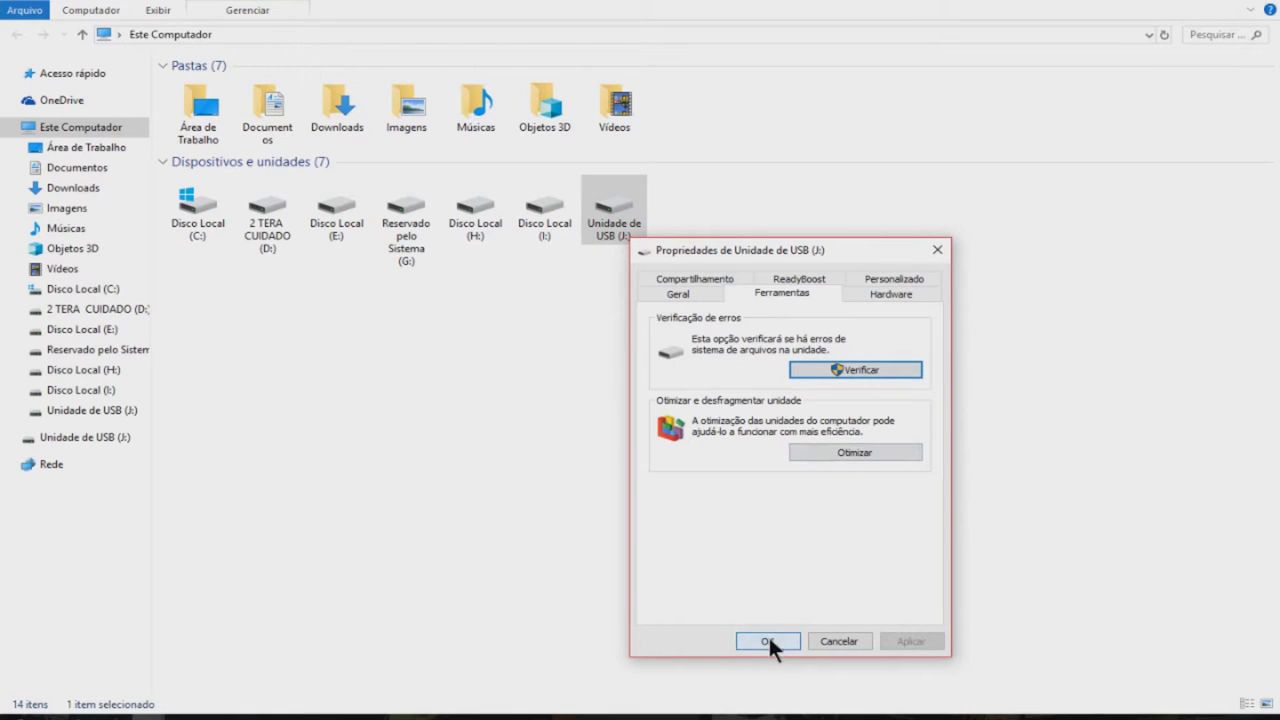
{"action": "left_click", "coordinate": [692, 292]}
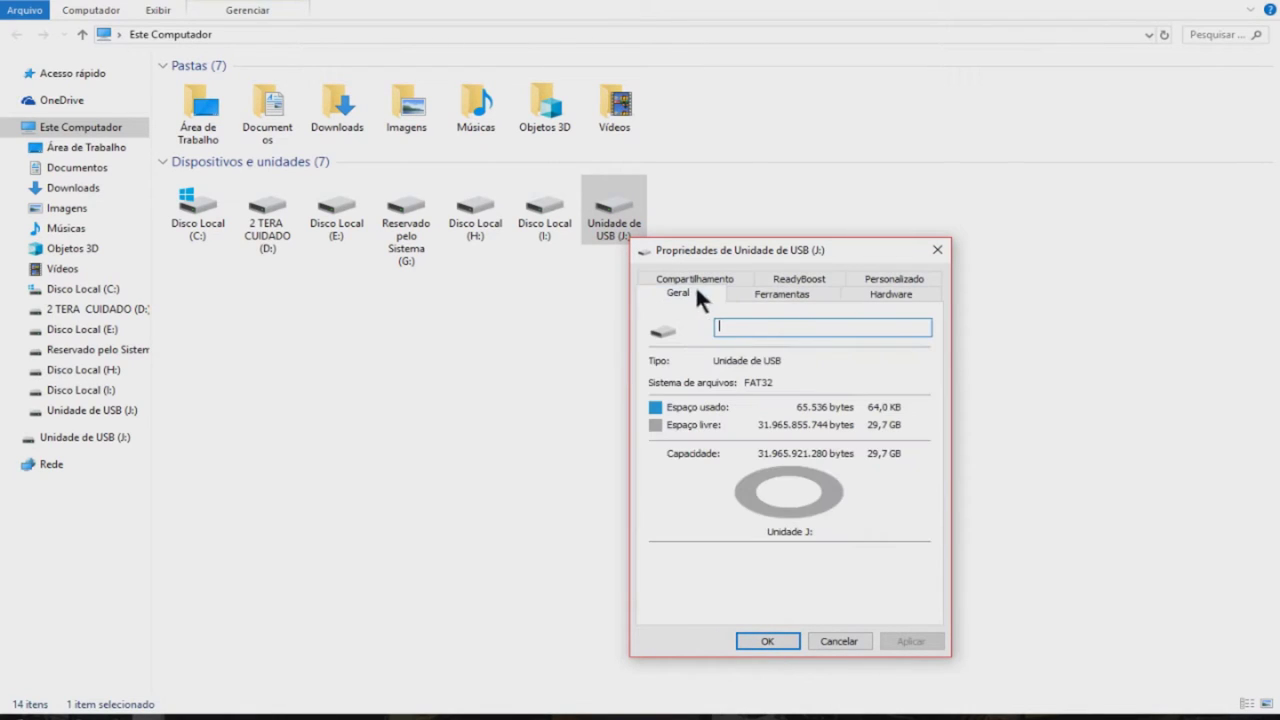
{"action": "left_click", "coordinate": [789, 292]}
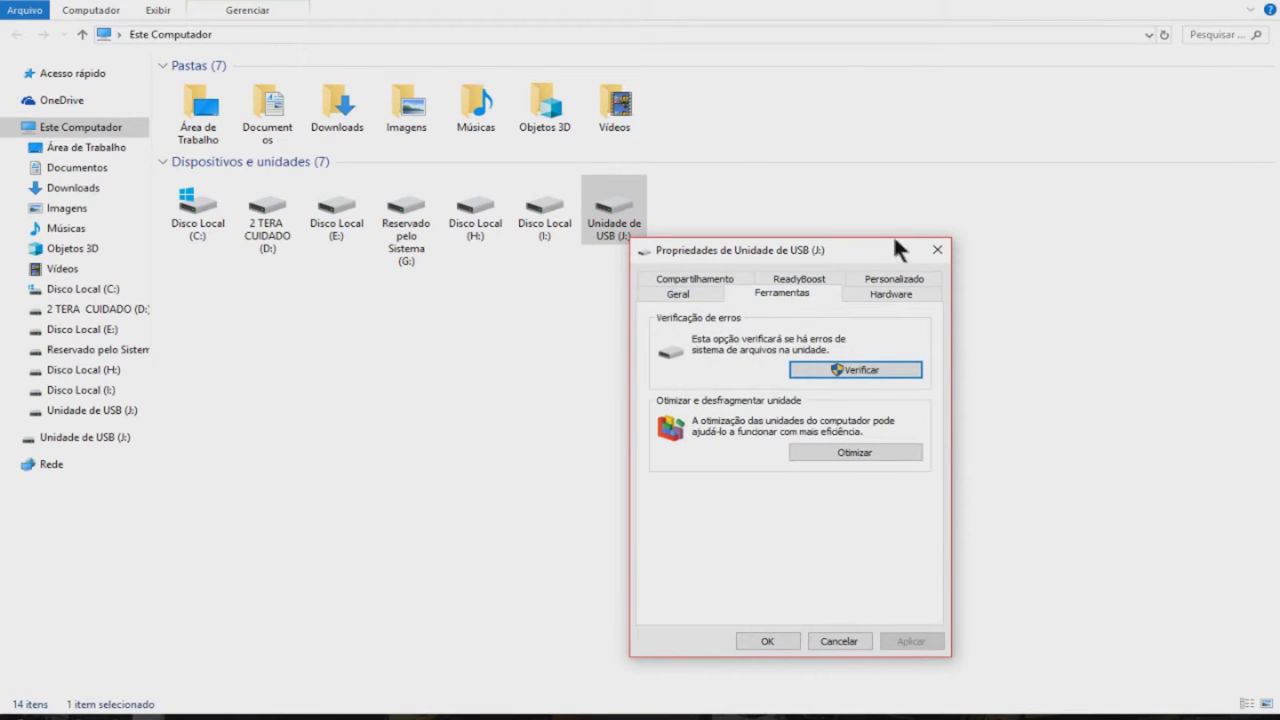
{"action": "left_click", "coordinate": [937, 249]}
Step: Quick-format USB drive J: as FAT32 with a 16-kilobyte allocation unit size and close the format dialog
{"action": "right_click", "coordinate": [625, 223]}
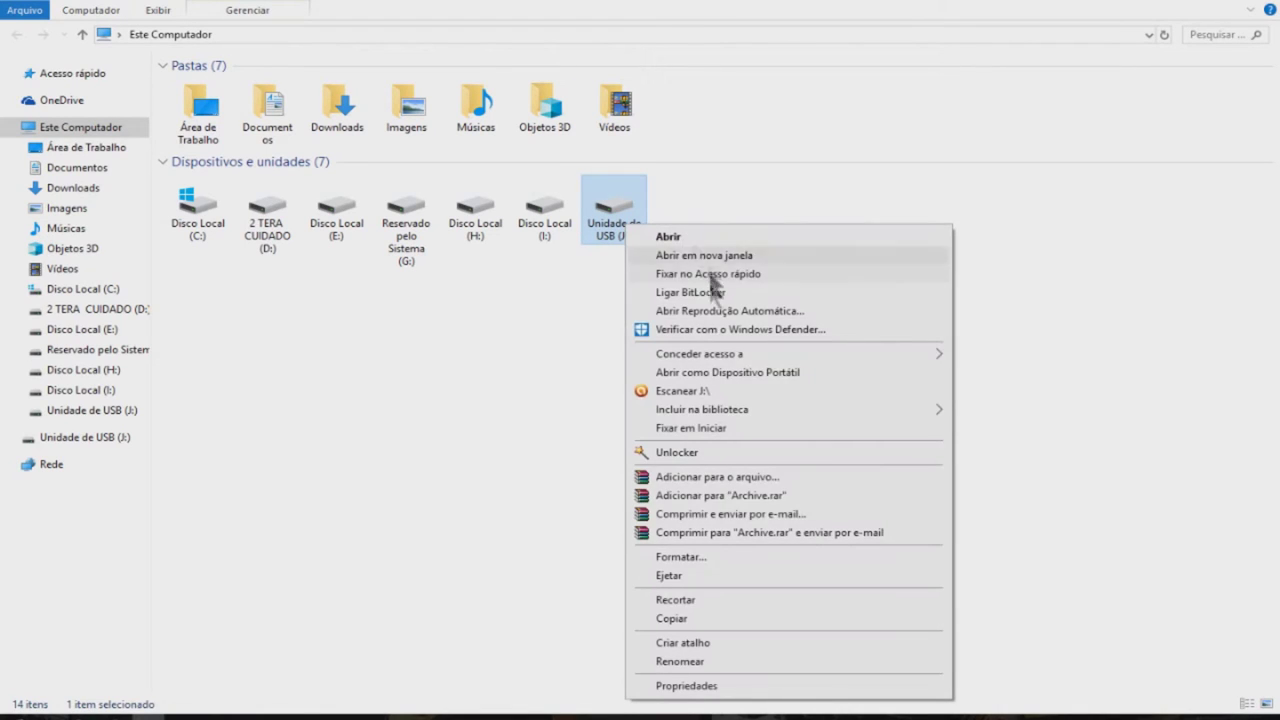
{"action": "left_click", "coordinate": [703, 557]}
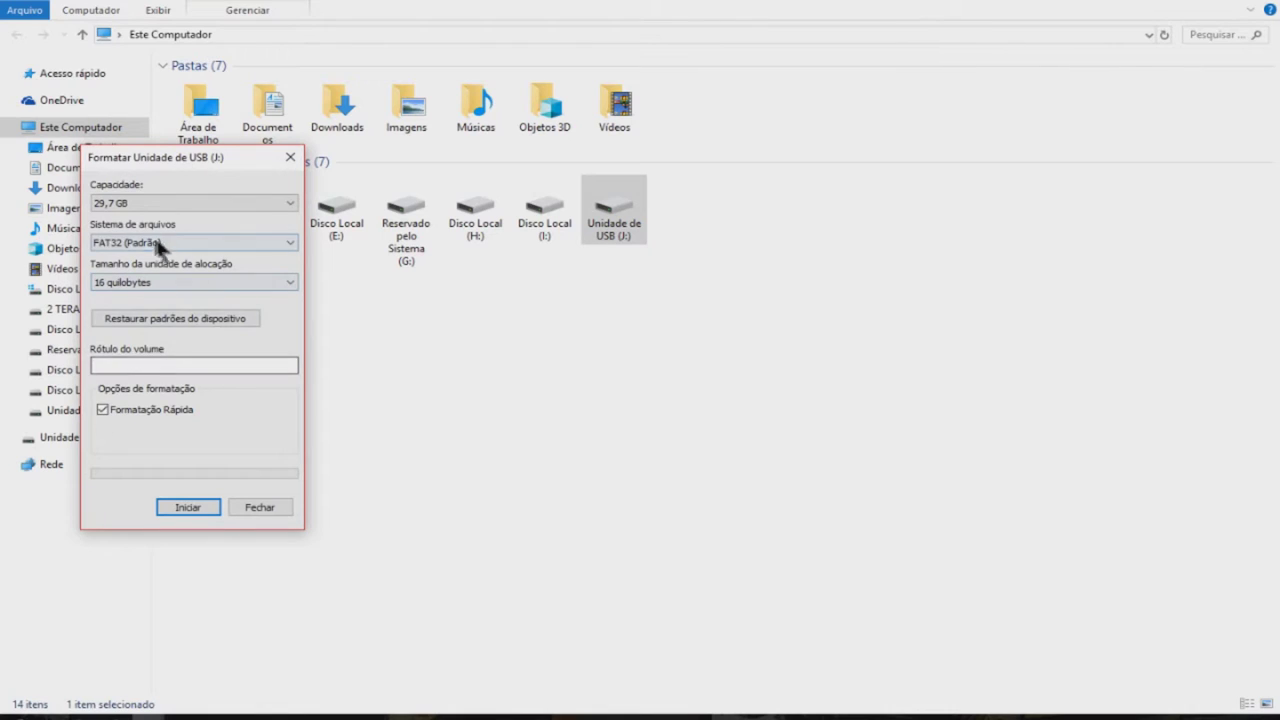
{"action": "left_click", "coordinate": [182, 505]}
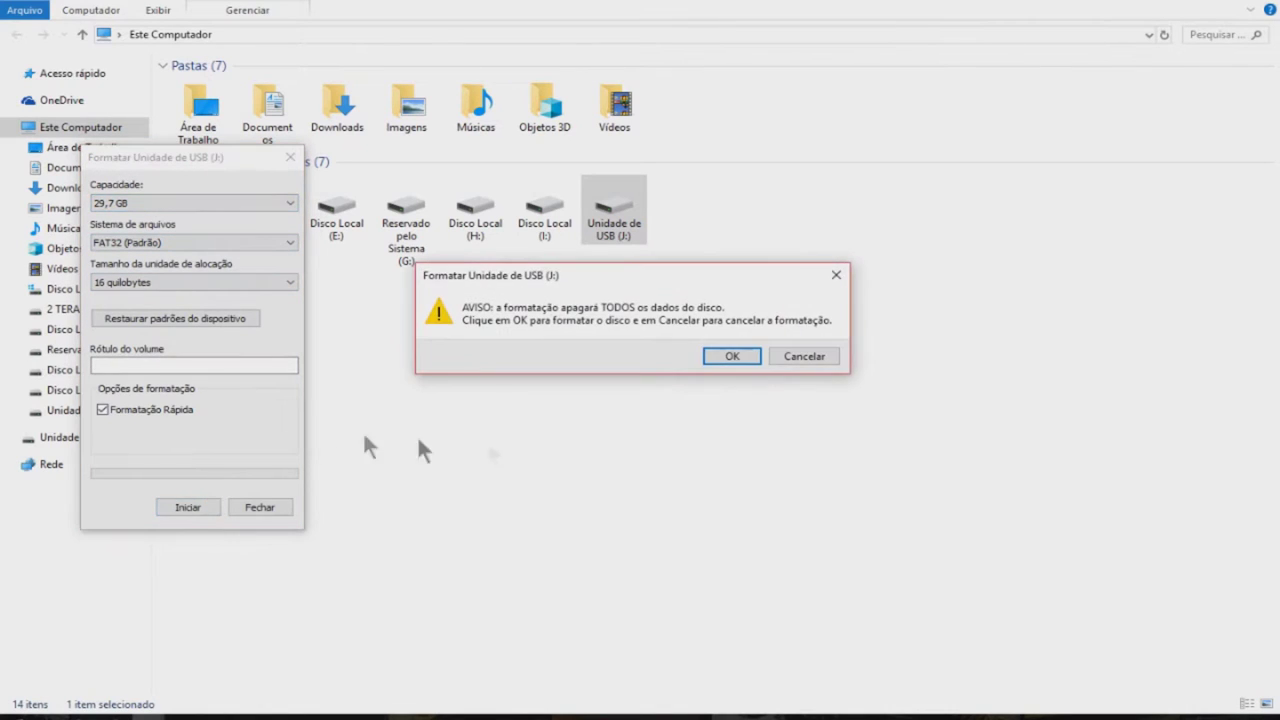
{"action": "left_click", "coordinate": [712, 358]}
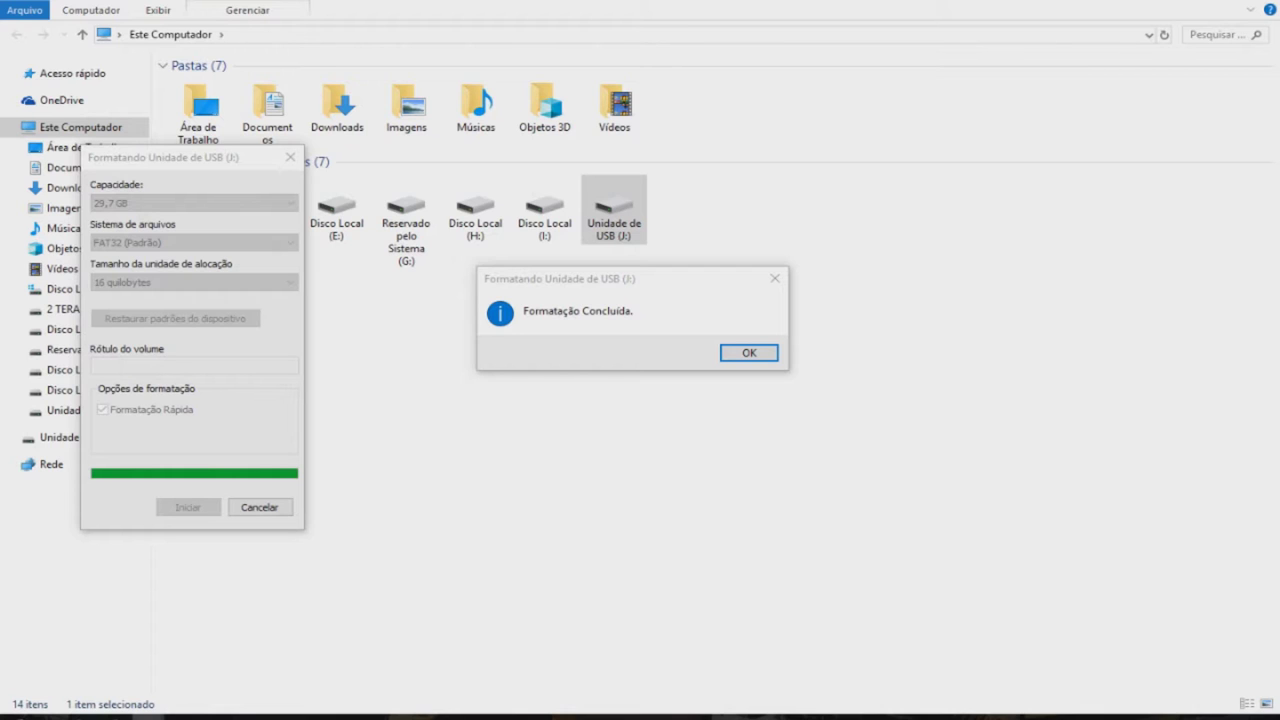
{"action": "key", "text": "Return"}
{"action": "key", "text": "Escape"}
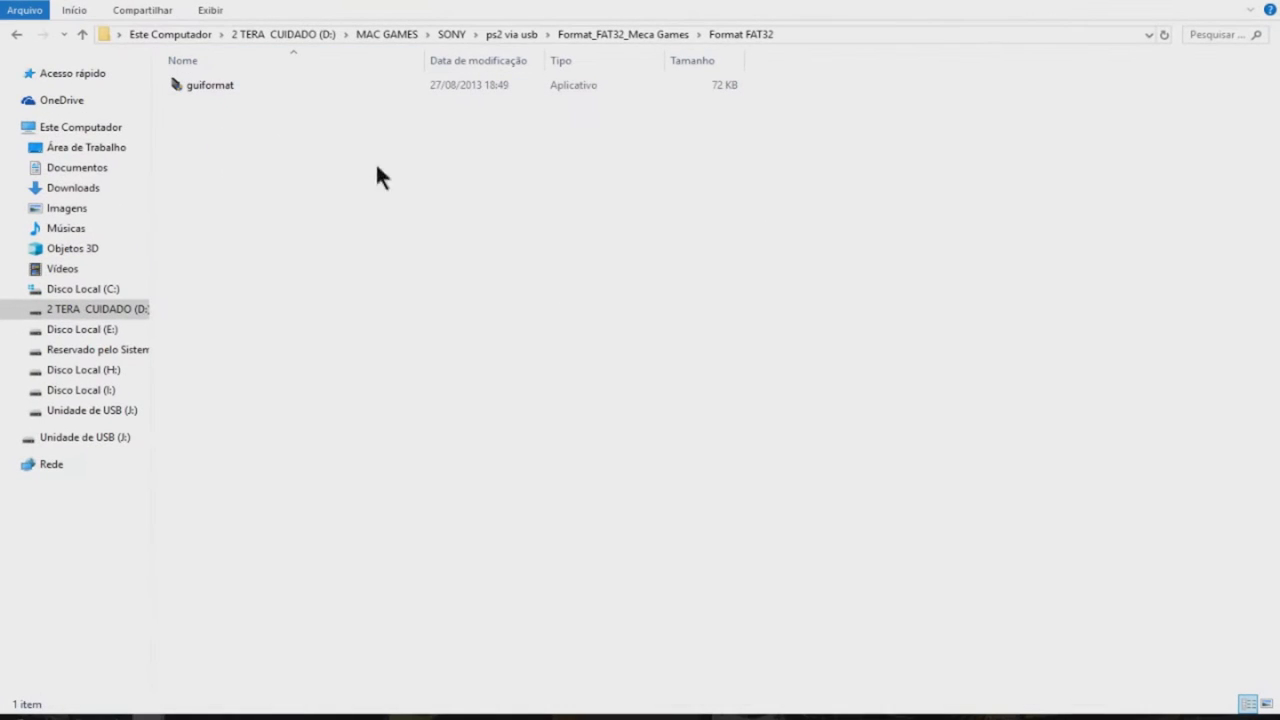
Step: Run guiformat from the Format FAT32 folder as administrator
{"action": "left_click", "coordinate": [197, 92]}
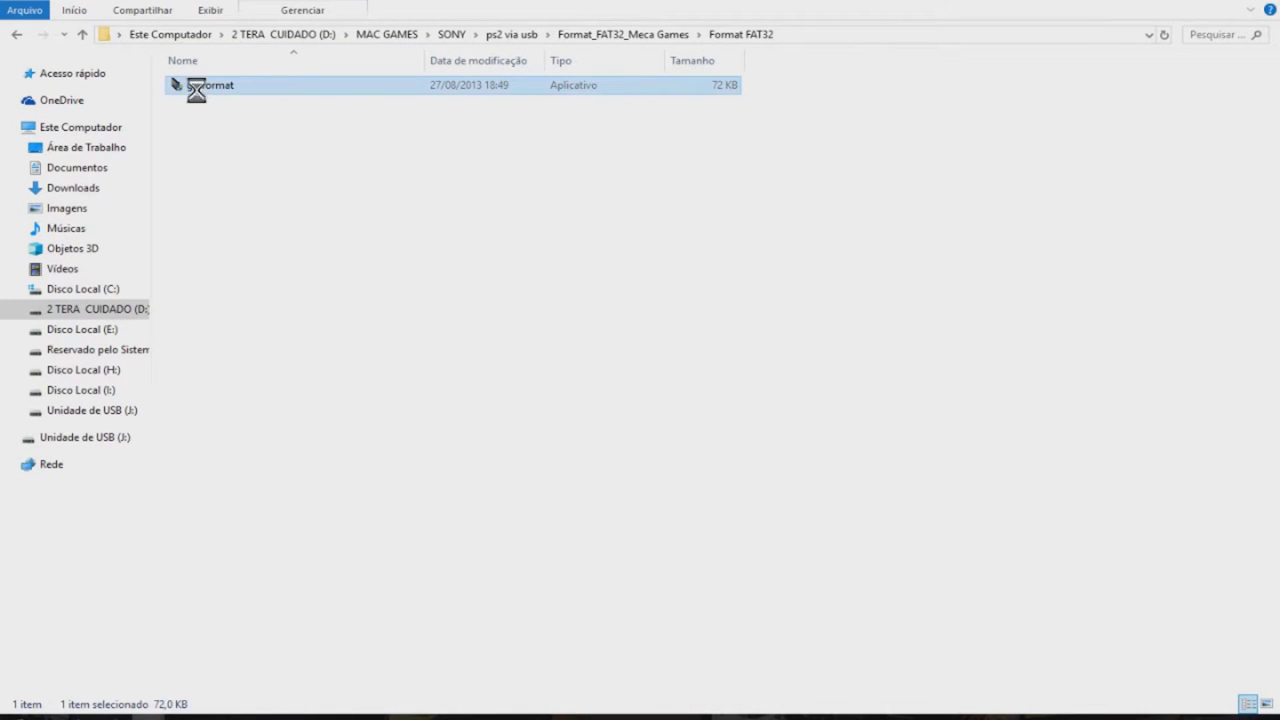
{"action": "right_click", "coordinate": [195, 88]}
{"action": "left_click", "coordinate": [260, 120]}
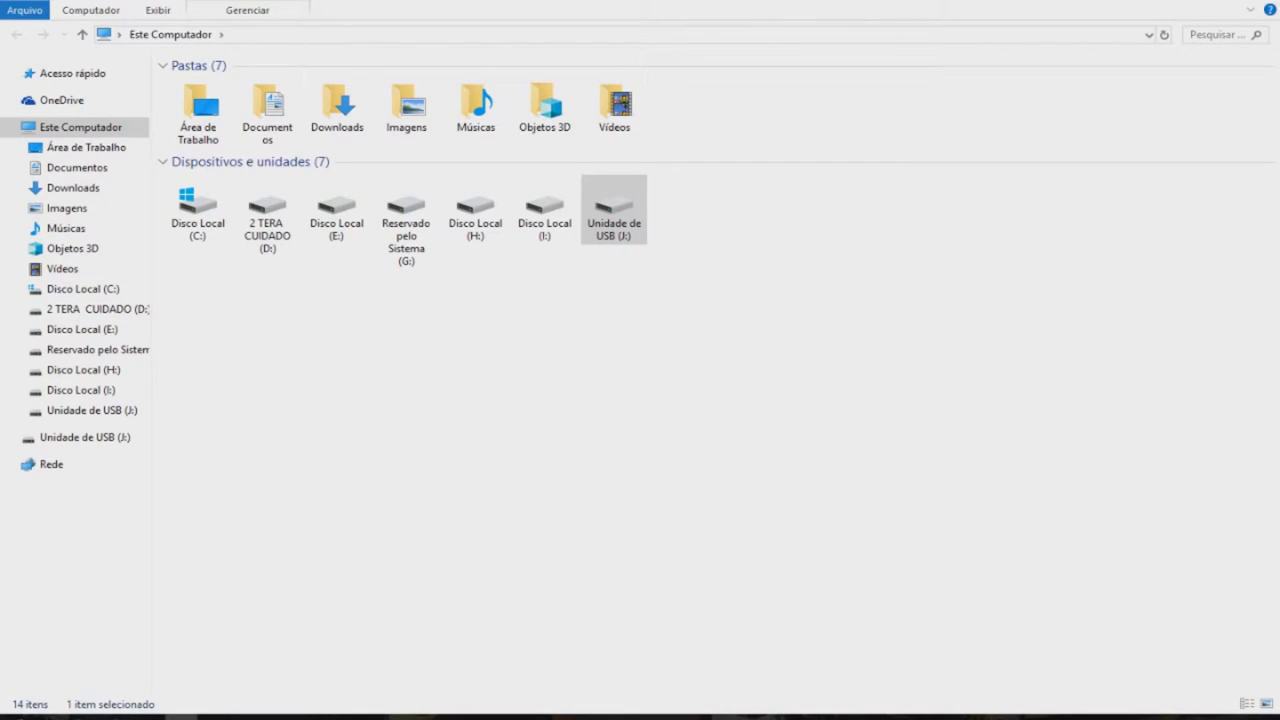
Step: Check that the formatter targets USB drive J: and start its FAT32 quick format with allocation unit size 16384
{"action": "left_click_drag", "start_coordinate": [339, 398], "coordinate": [611, 181]}
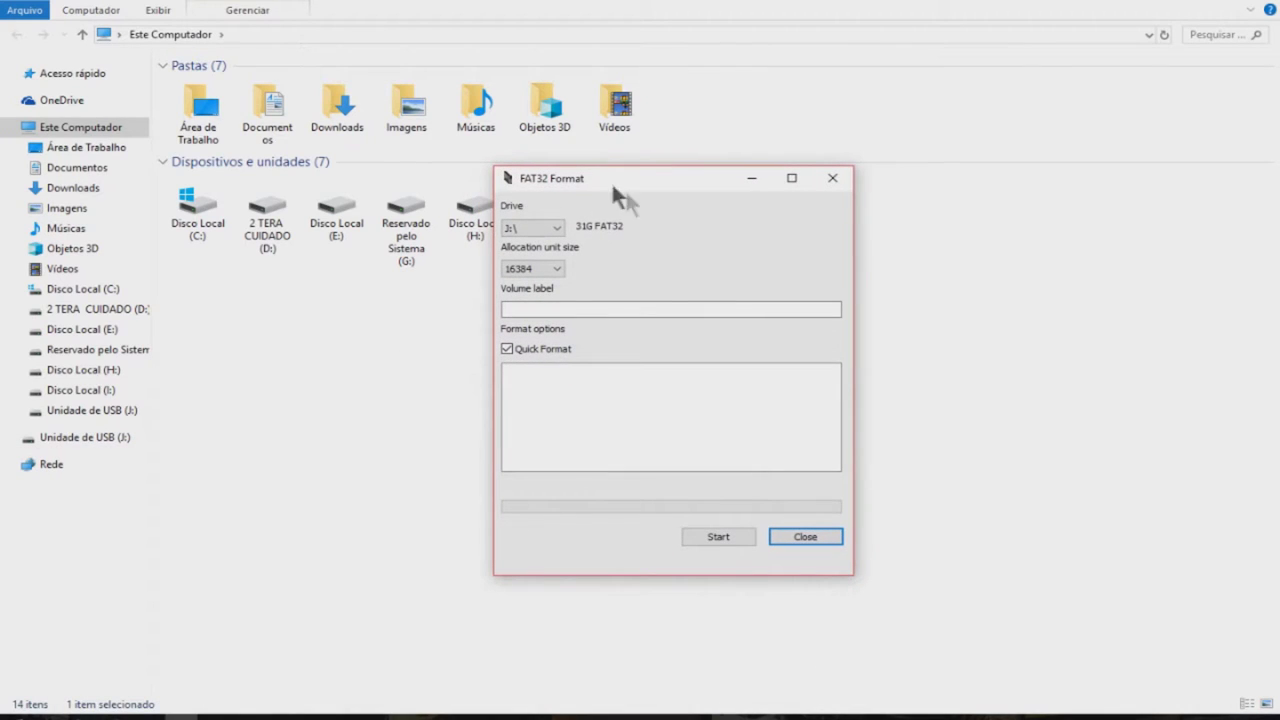
{"action": "left_click_drag", "start_coordinate": [573, 180], "coordinate": [798, 158]}
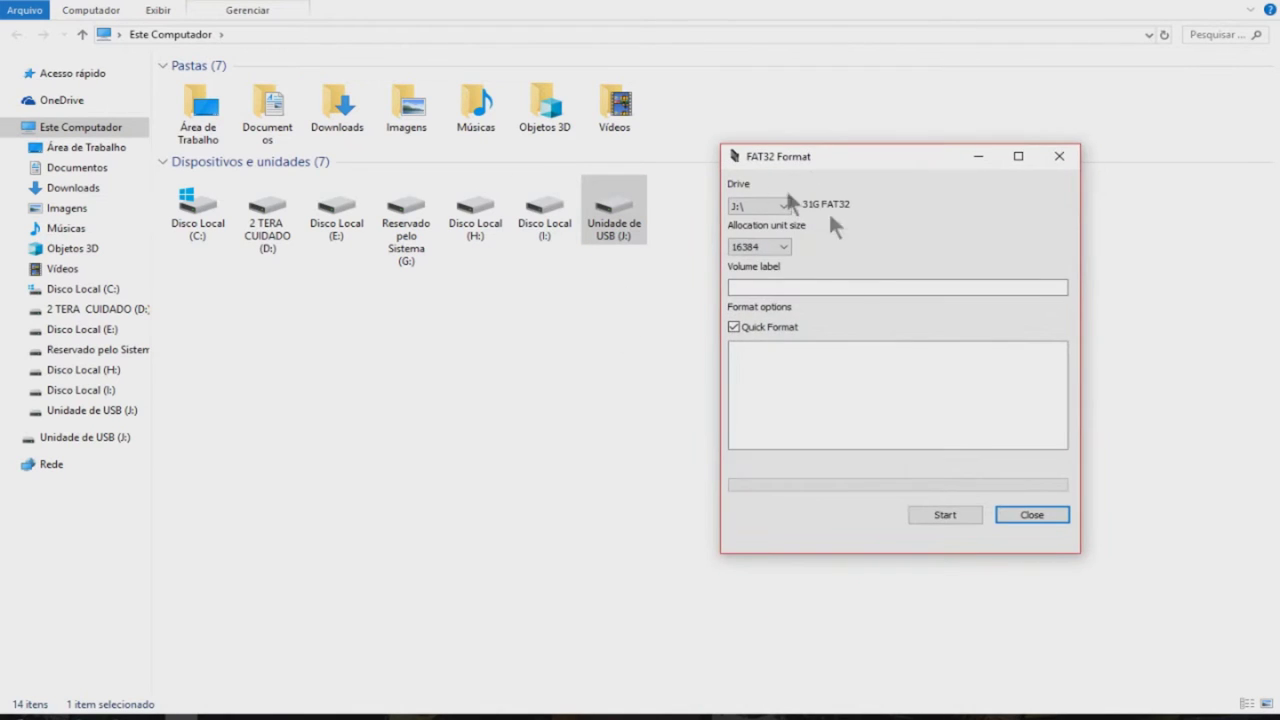
{"action": "left_click", "coordinate": [628, 212]}
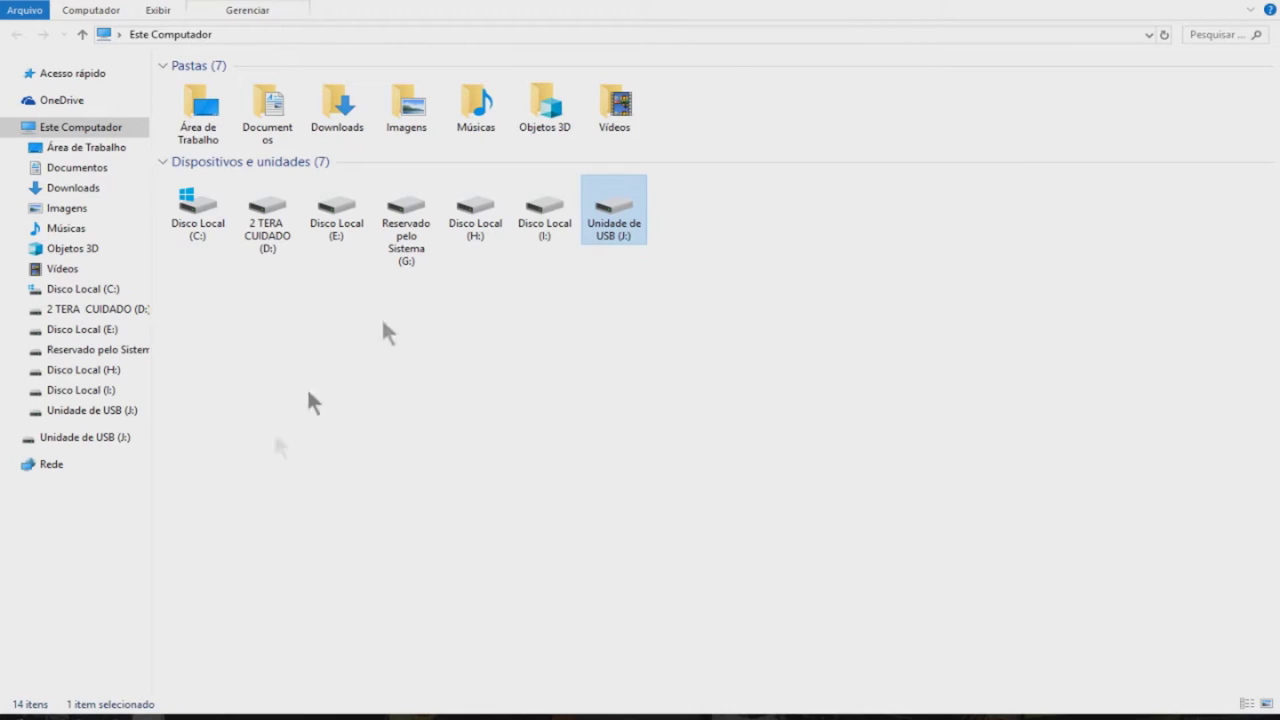
{"action": "left_click", "coordinate": [221, 716]}
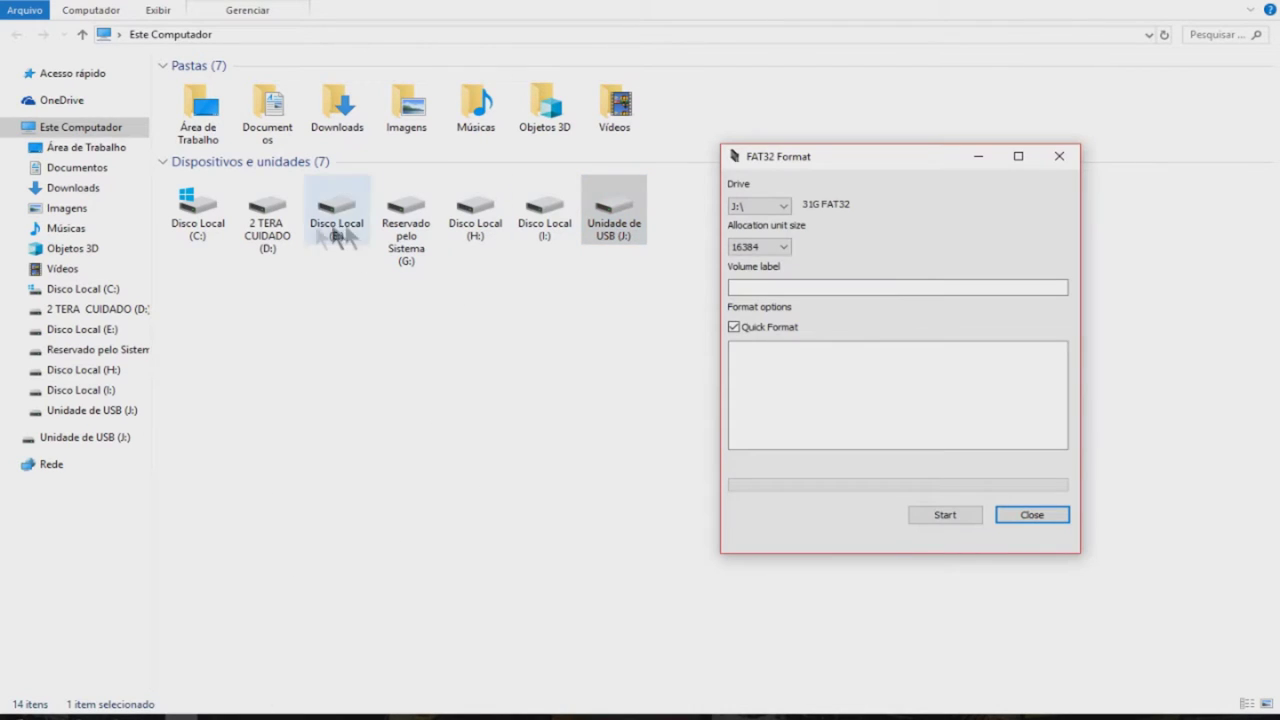
{"action": "double_click", "coordinate": [613, 200]}
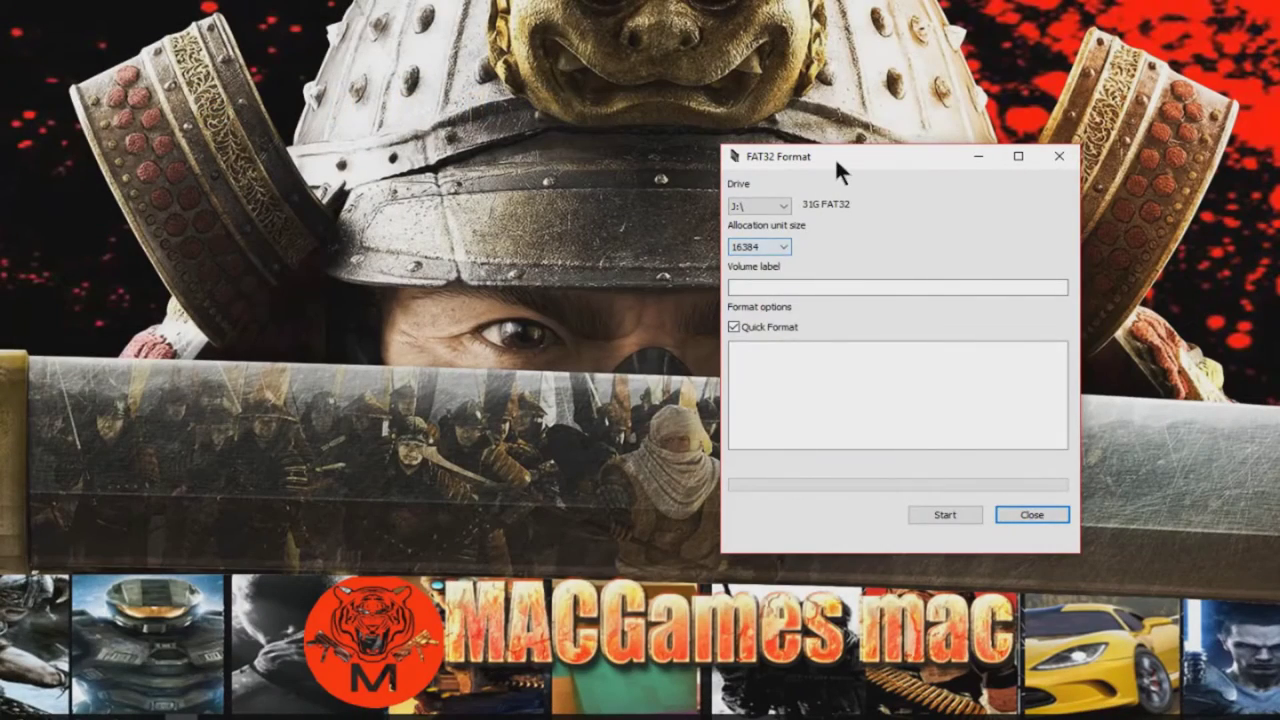
{"action": "left_click_drag", "start_coordinate": [835, 157], "coordinate": [722, 125]}
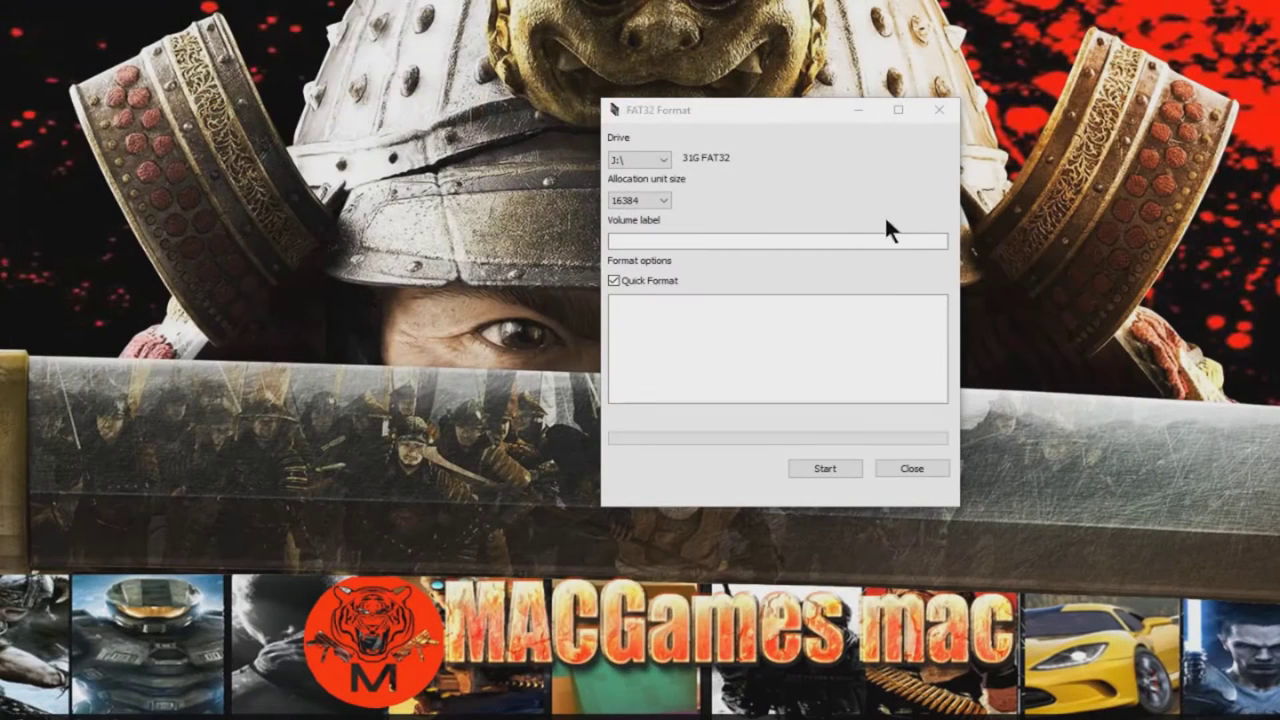
{"action": "left_click", "coordinate": [813, 467]}
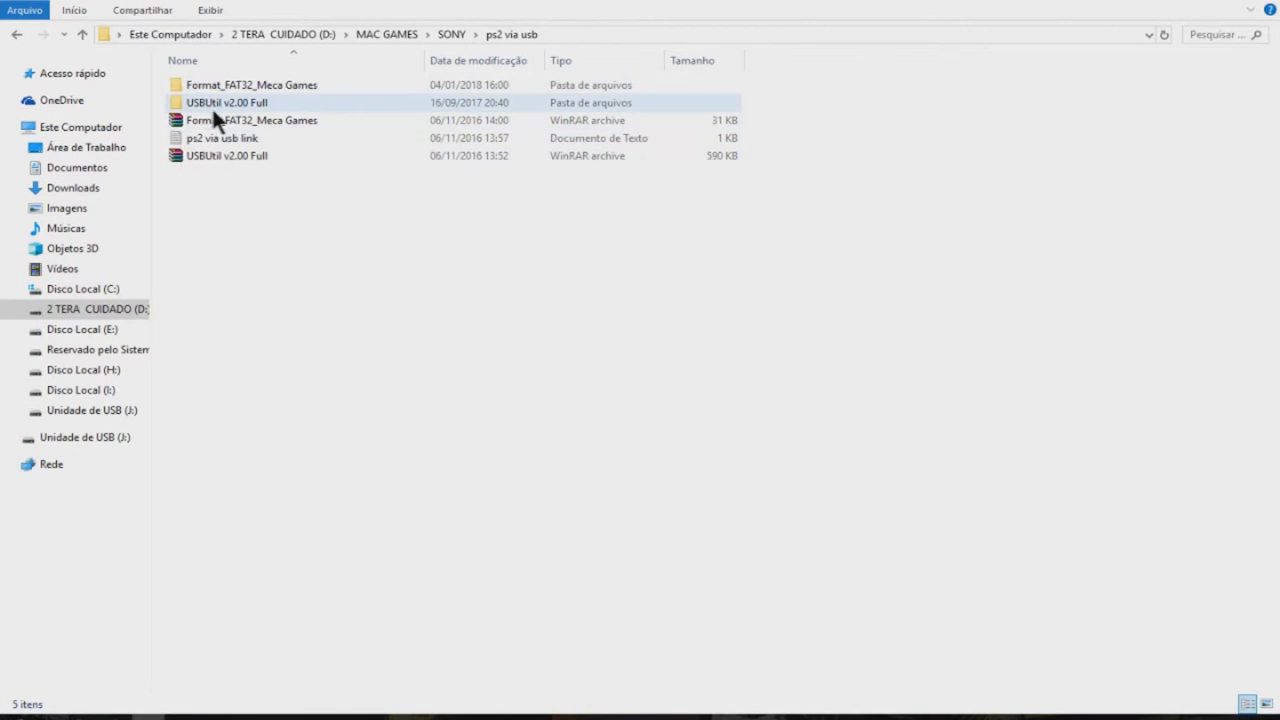
Step: Open the "USBUtil v2.00 Full English, update DNAS Pack v2.1" folder inside USBUtil v2.00 Full
{"action": "mouse_move", "coordinate": [225, 104]}
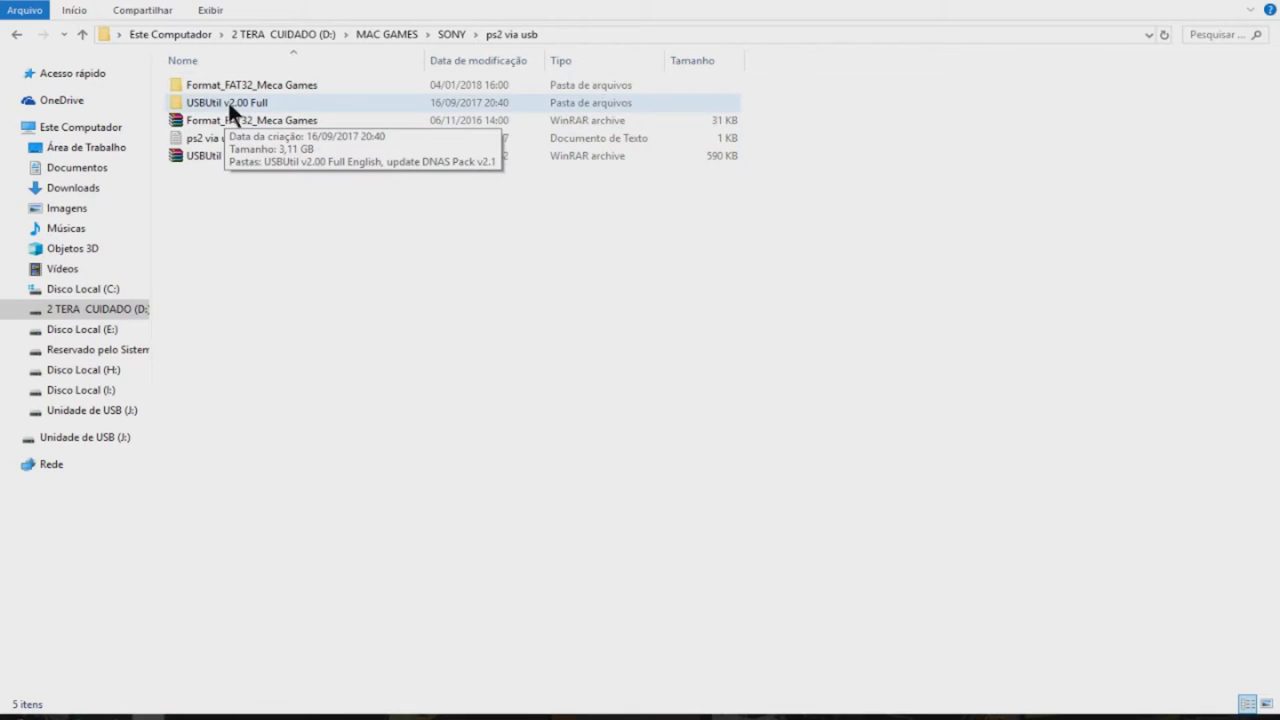
{"action": "double_click", "coordinate": [228, 102]}
{"action": "double_click", "coordinate": [269, 87]}
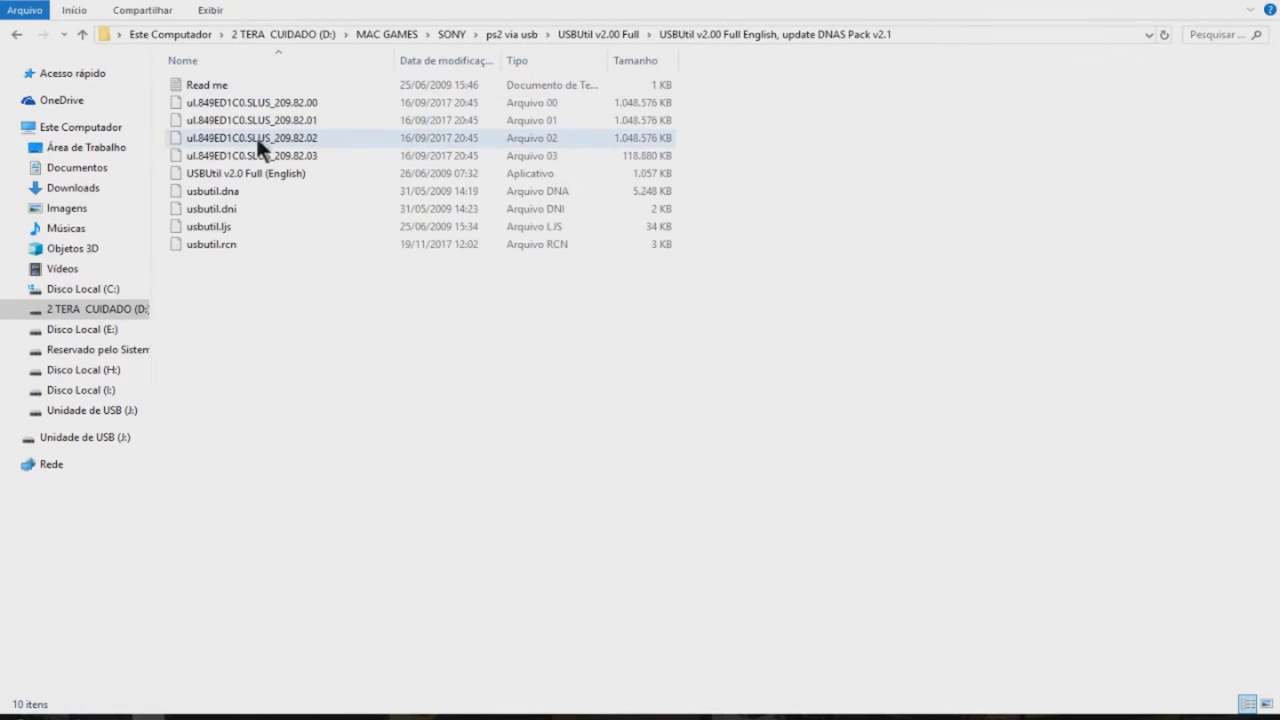
Step: Set the USBUtil v2.0 Full (English) application to run in compatibility mode for Windows 7
{"action": "left_click", "coordinate": [210, 172]}
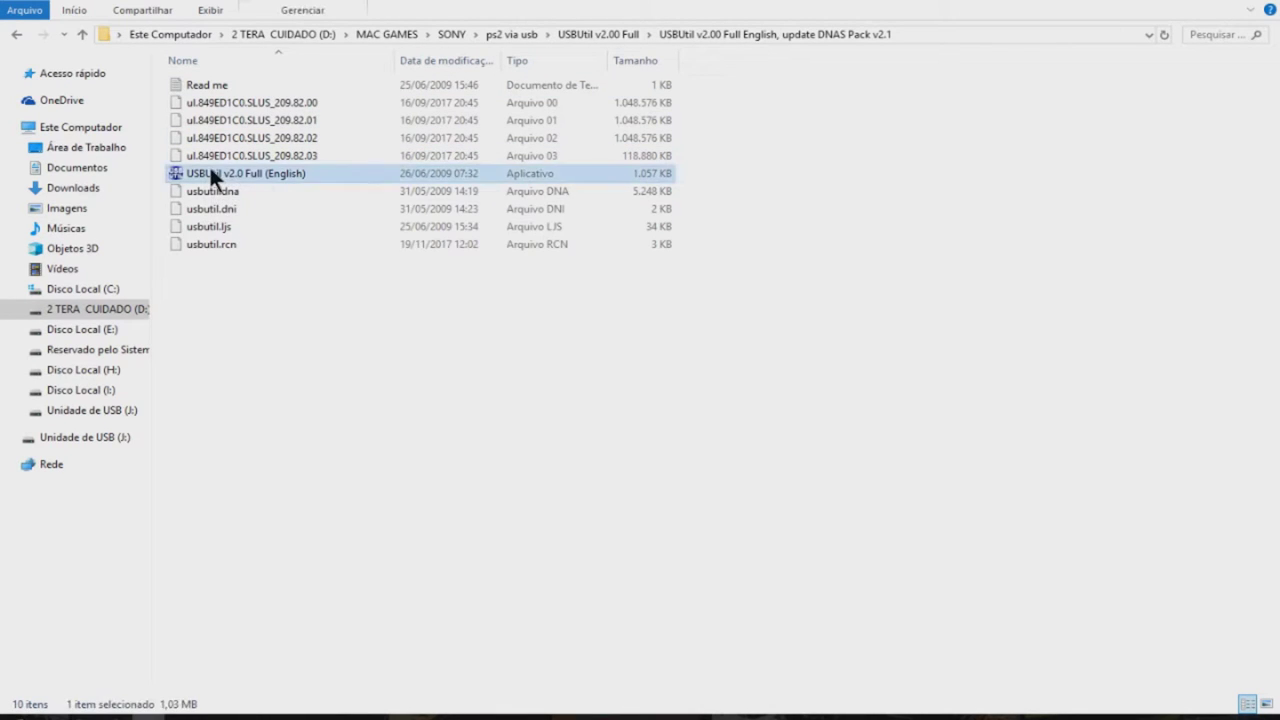
{"action": "right_click", "coordinate": [213, 176]}
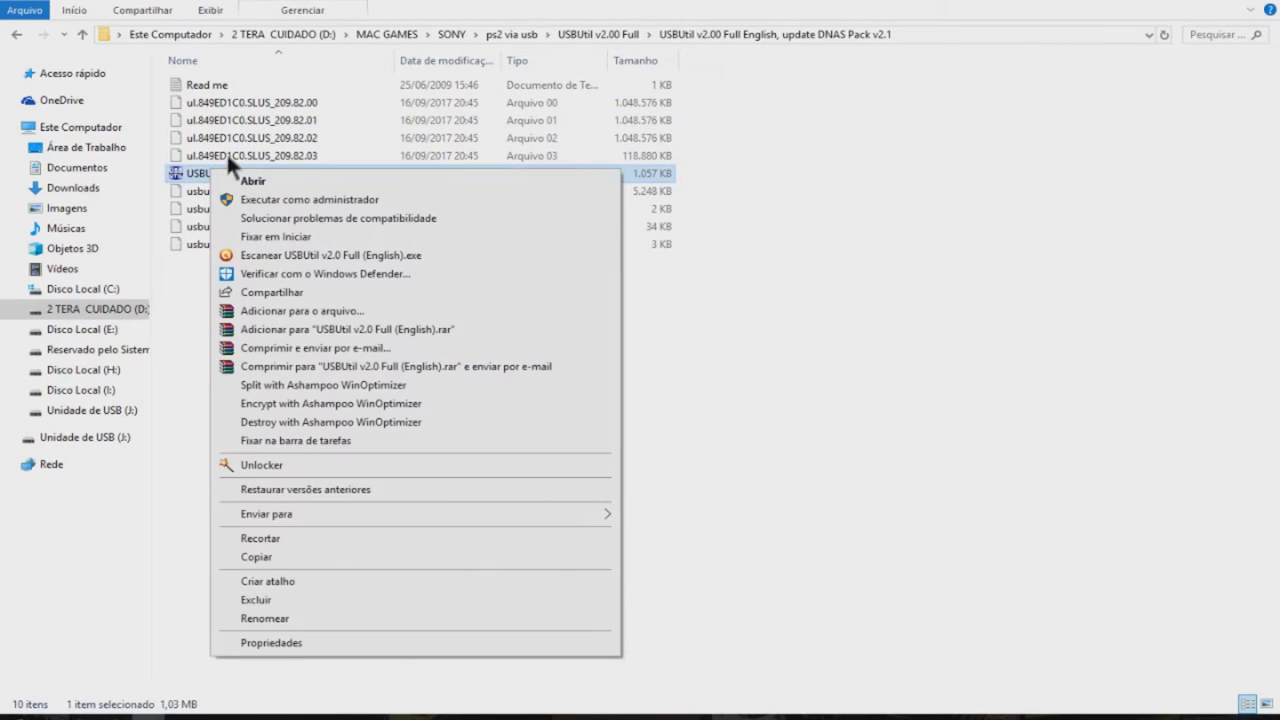
{"action": "left_click", "coordinate": [298, 642]}
{"action": "left_click", "coordinate": [338, 228]}
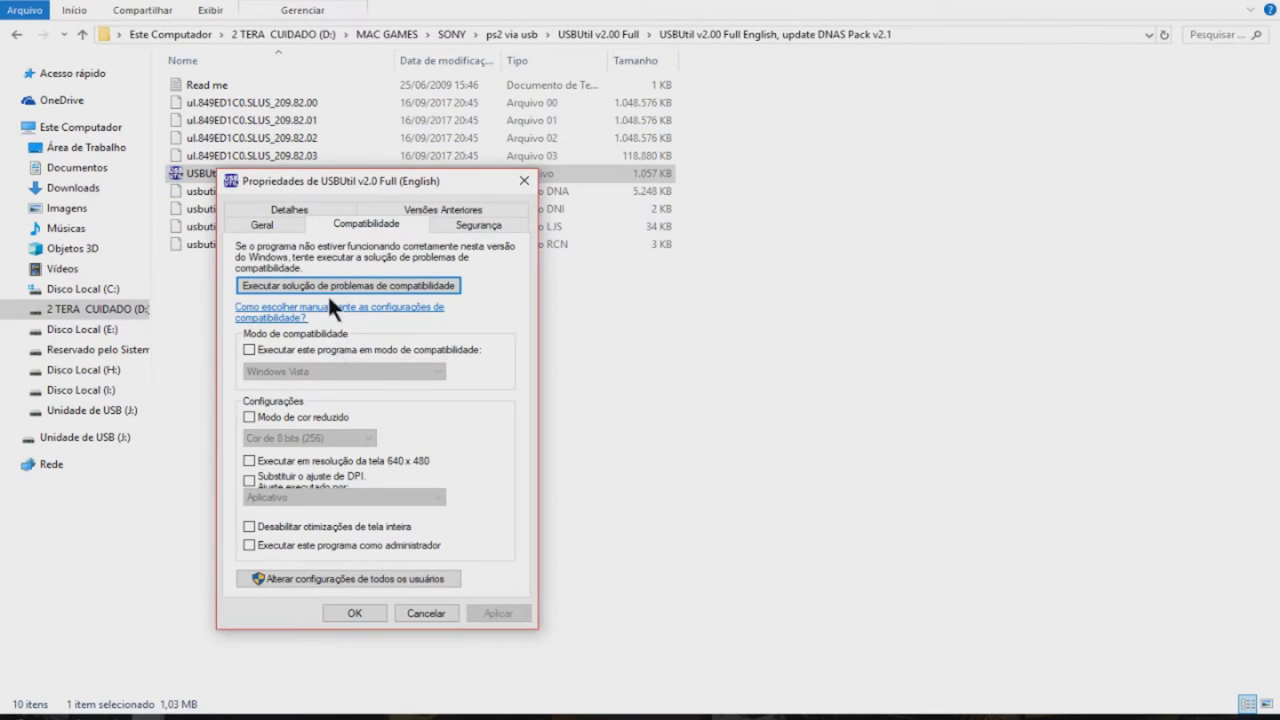
{"action": "left_click", "coordinate": [250, 349]}
{"action": "left_click", "coordinate": [278, 371]}
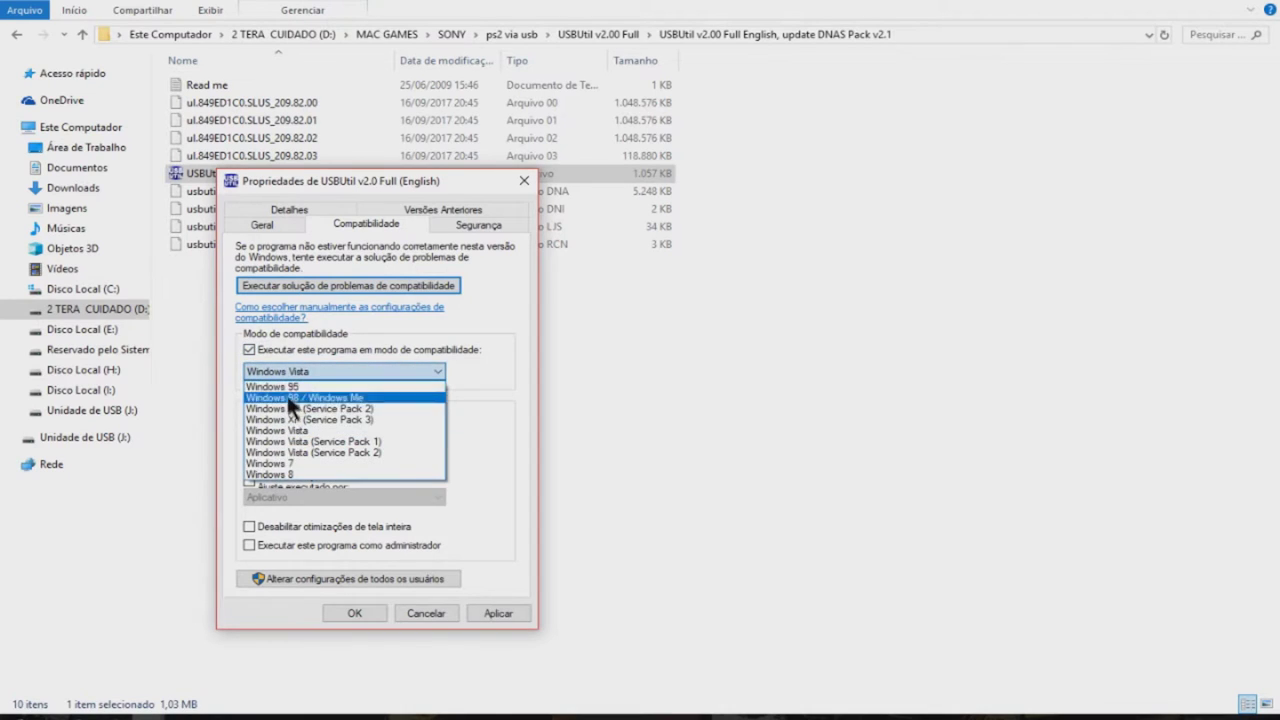
{"action": "left_click", "coordinate": [291, 456]}
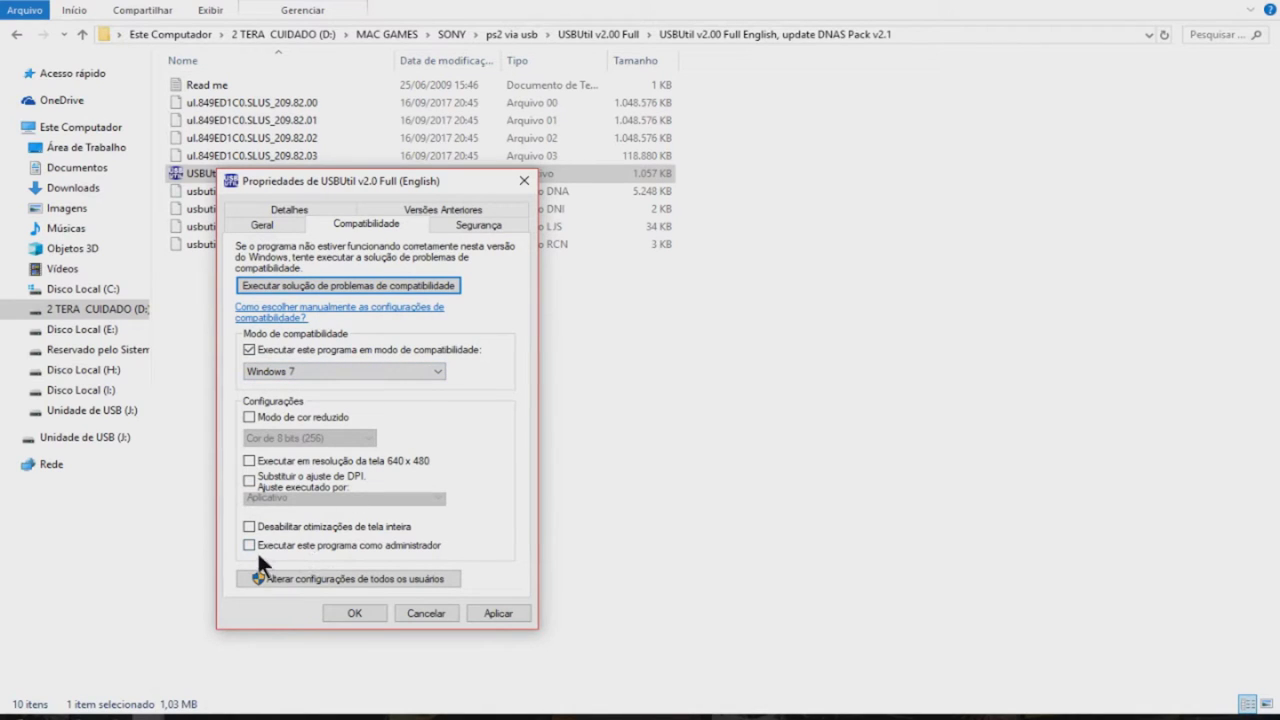
{"action": "left_click", "coordinate": [350, 612]}
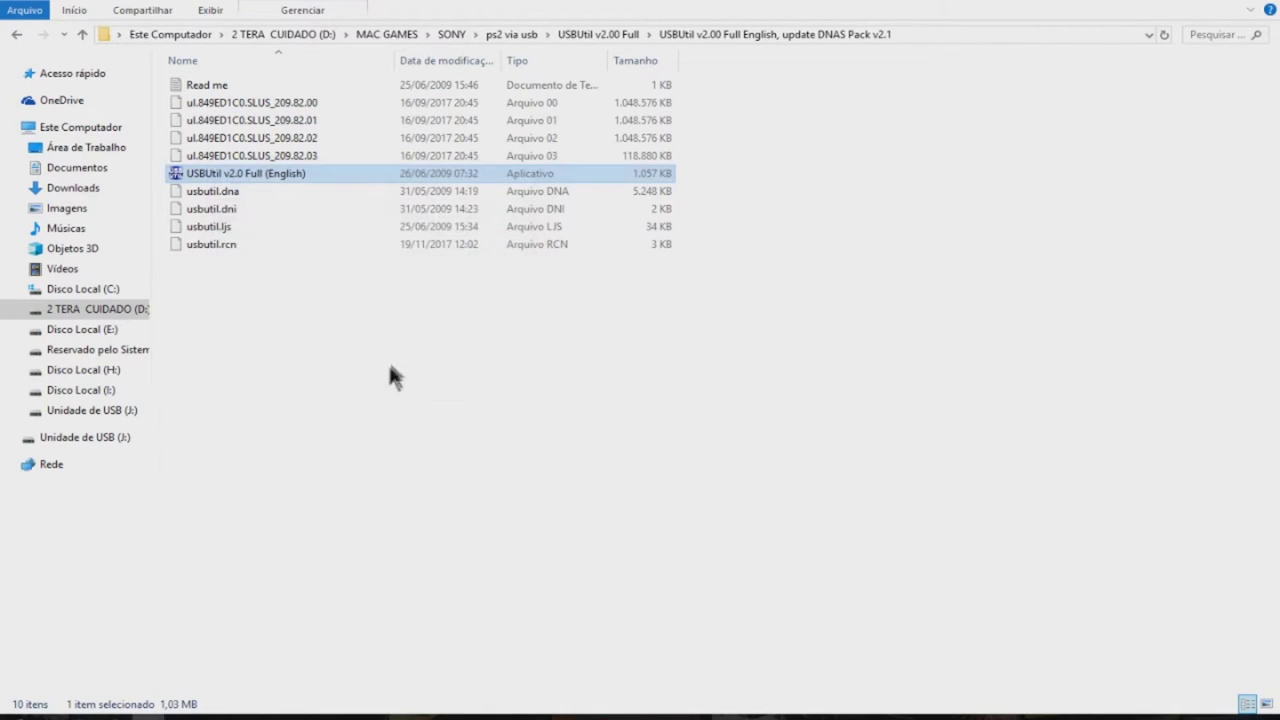
Step: Run USBUtil v2.0 Full (English) as administrator and dismiss its donation notice
{"action": "right_click", "coordinate": [231, 172]}
{"action": "left_click", "coordinate": [305, 204]}
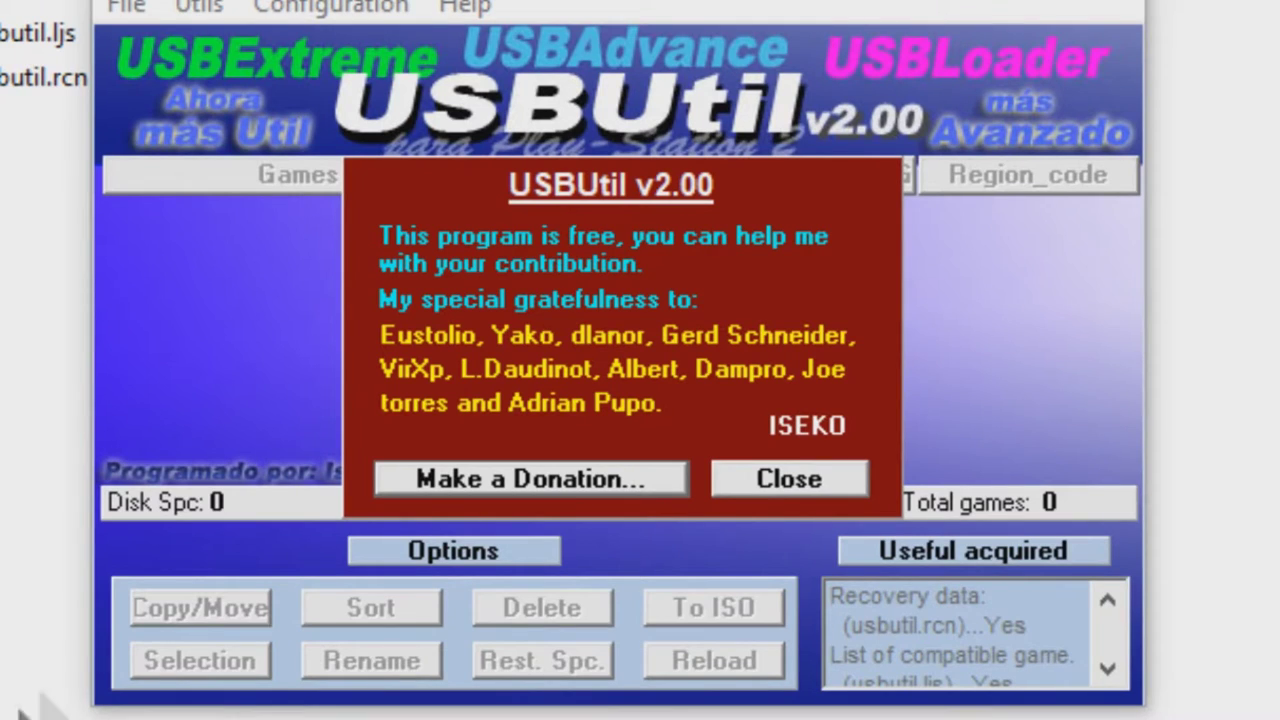
{"action": "left_click", "coordinate": [808, 488]}
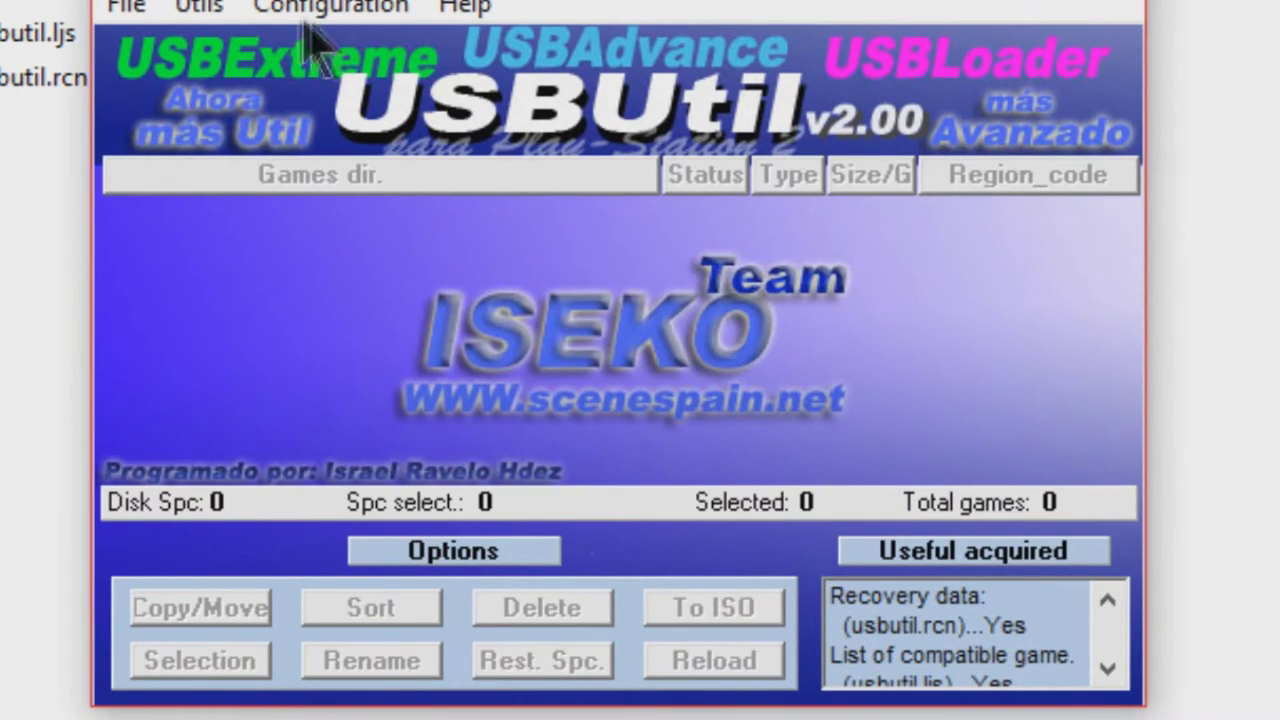
Step: Start creating a game from an ISO and set the source drive to I:
{"action": "left_click", "coordinate": [124, 8]}
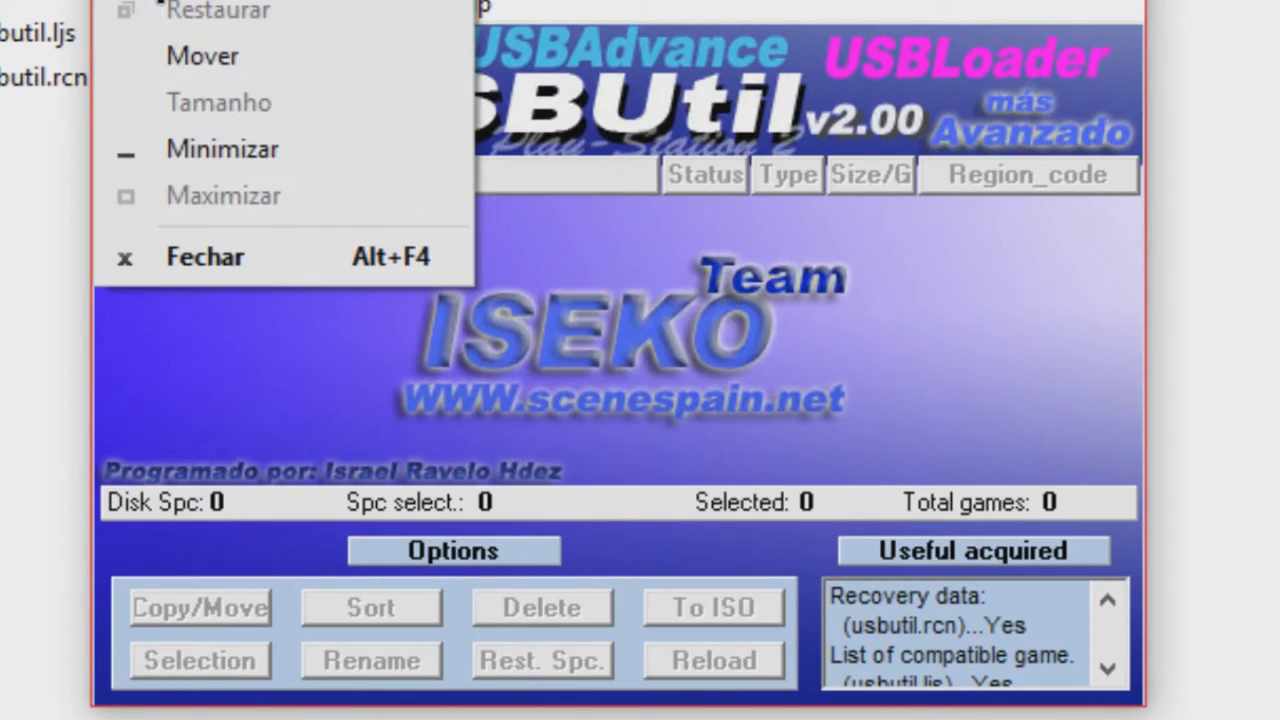
{"action": "left_click", "coordinate": [134, 12]}
{"action": "left_click", "coordinate": [131, 8]}
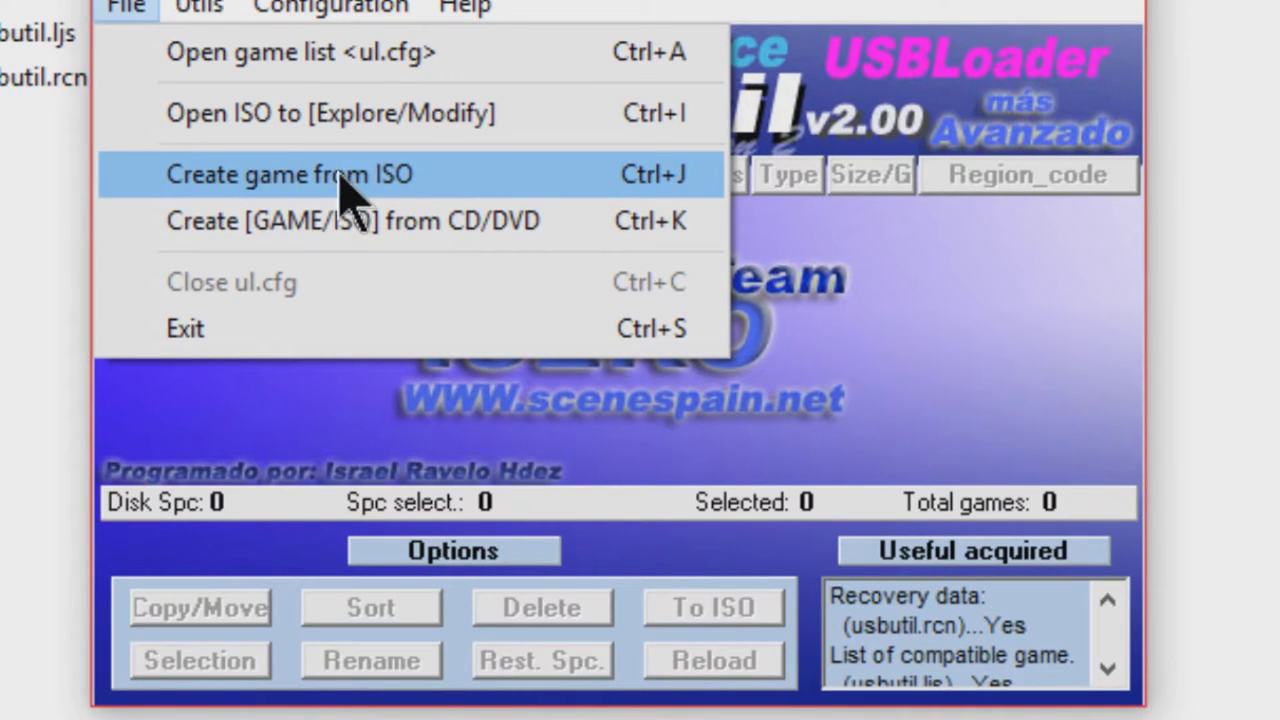
{"action": "left_click", "coordinate": [302, 176]}
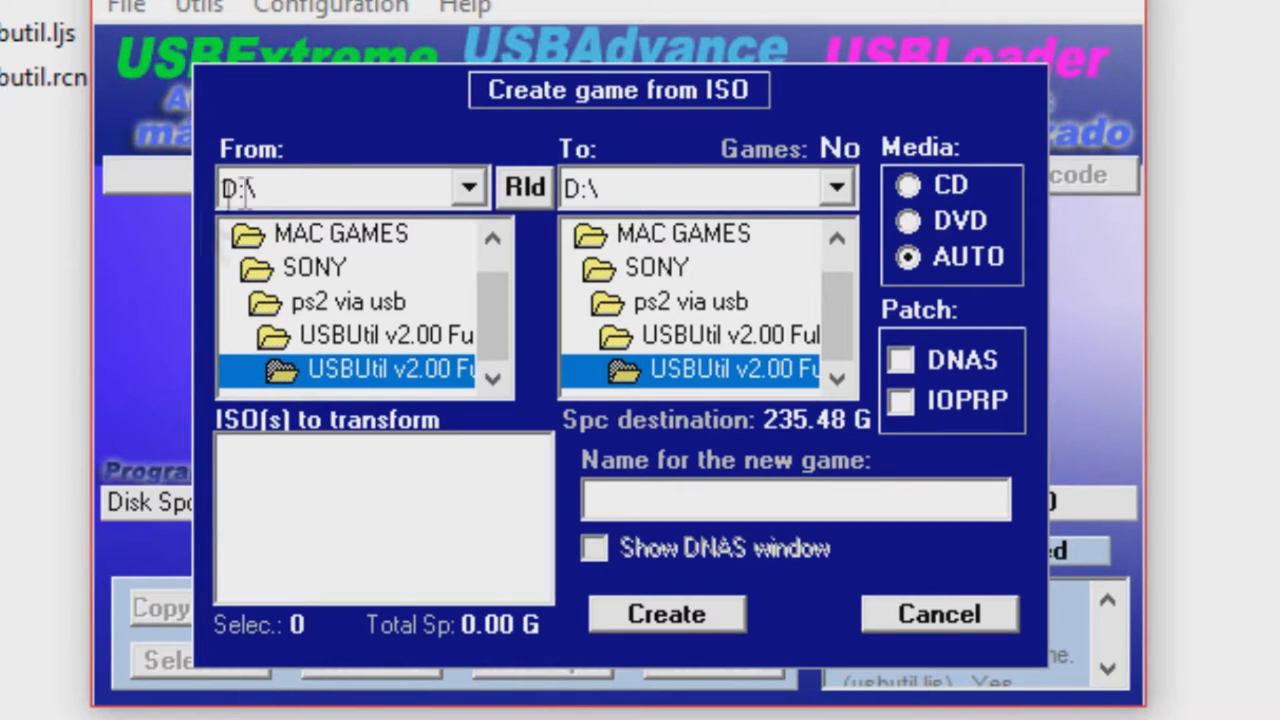
{"action": "left_click", "coordinate": [464, 188]}
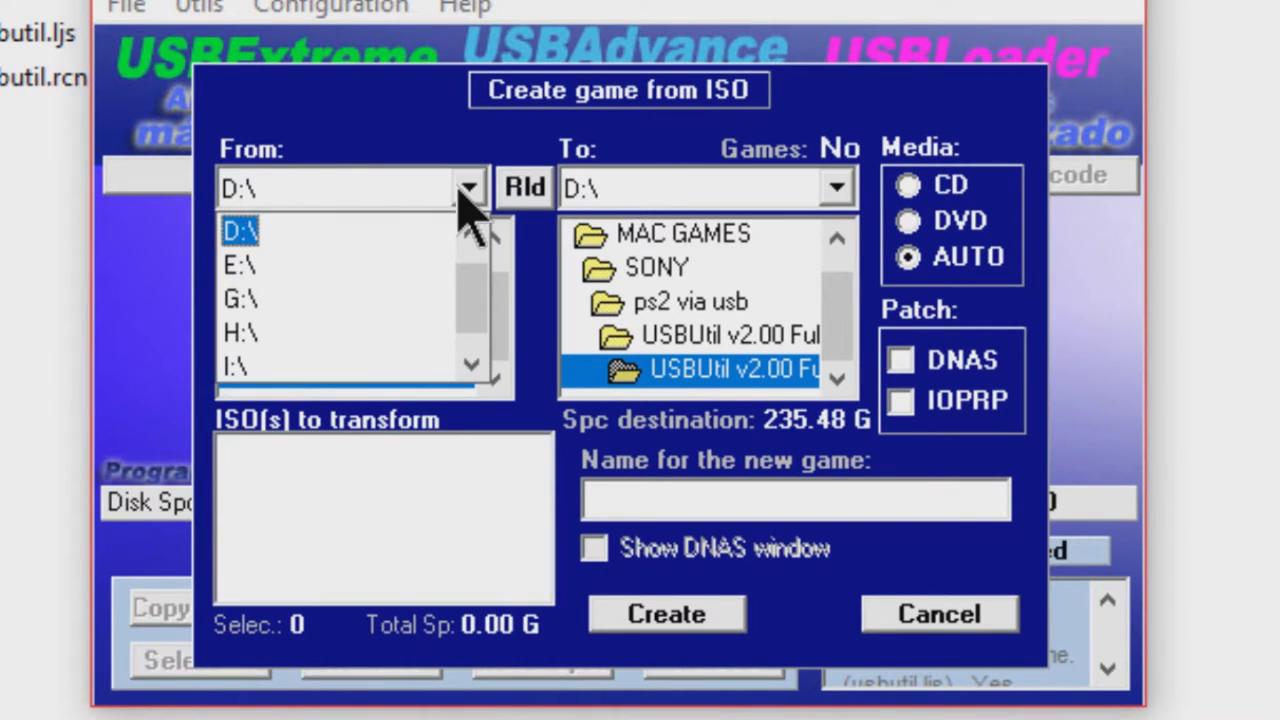
{"action": "left_click", "coordinate": [330, 334]}
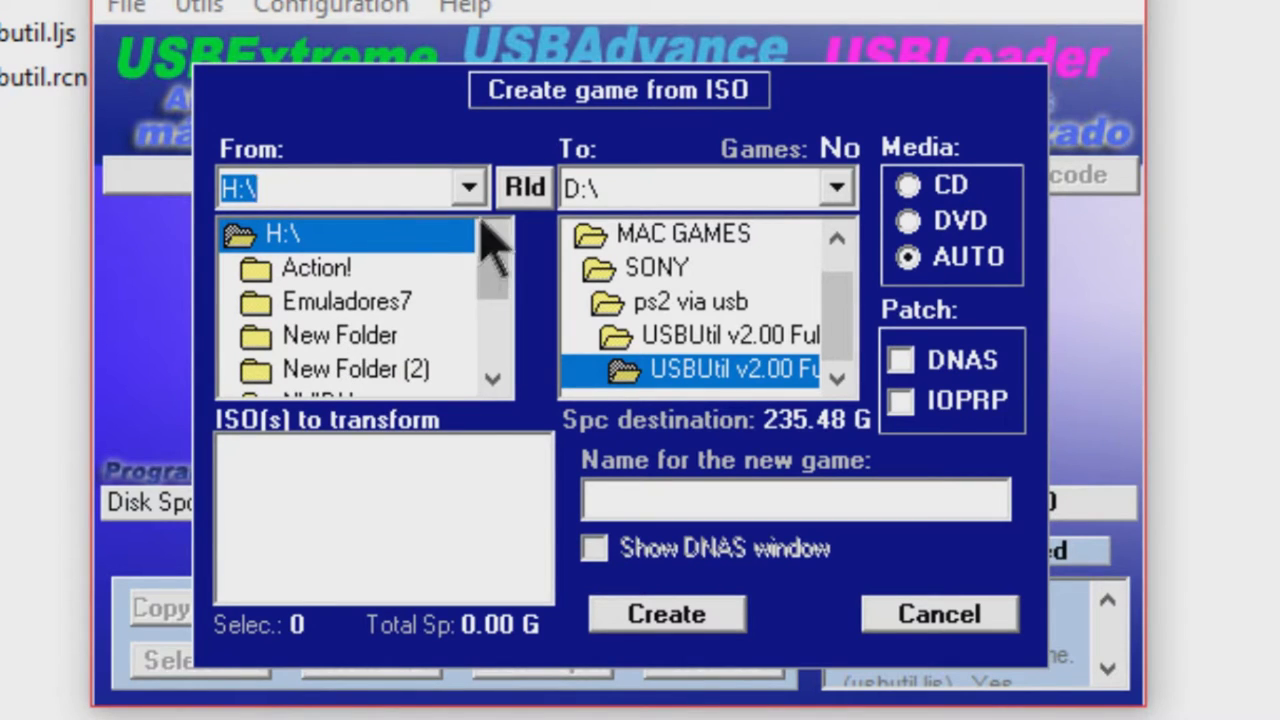
{"action": "left_click", "coordinate": [469, 188]}
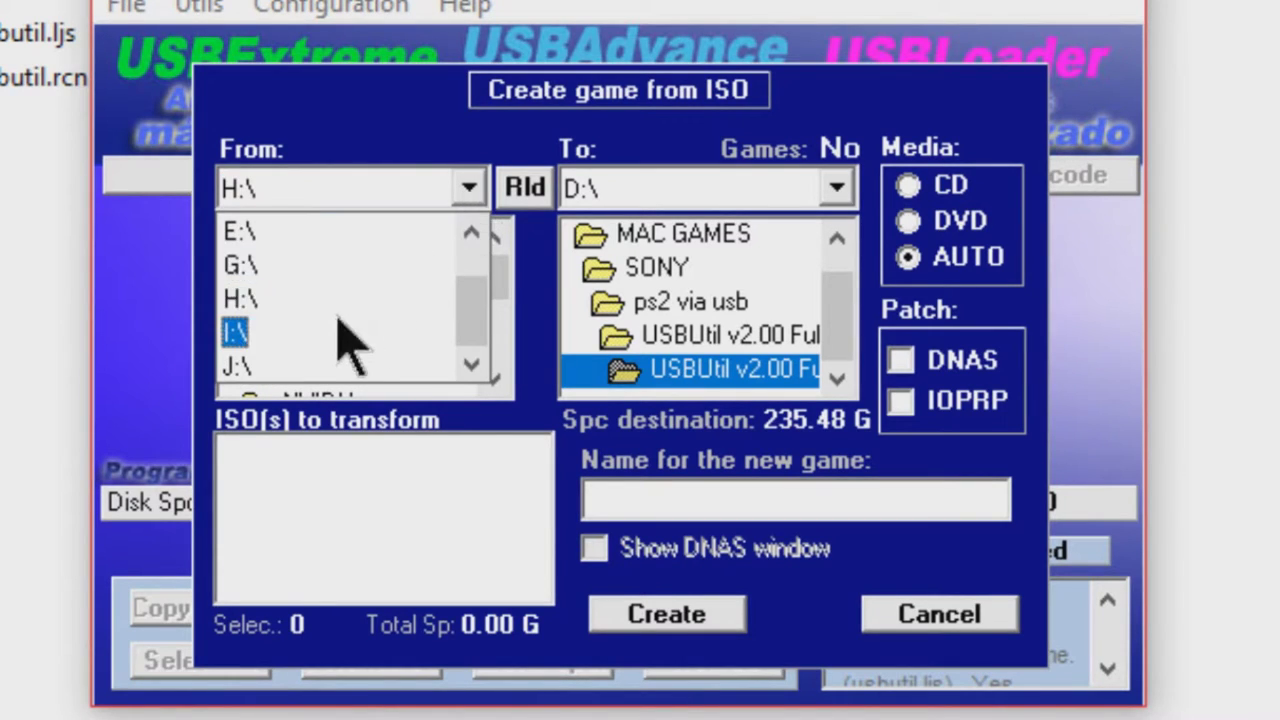
{"action": "left_click", "coordinate": [318, 266]}
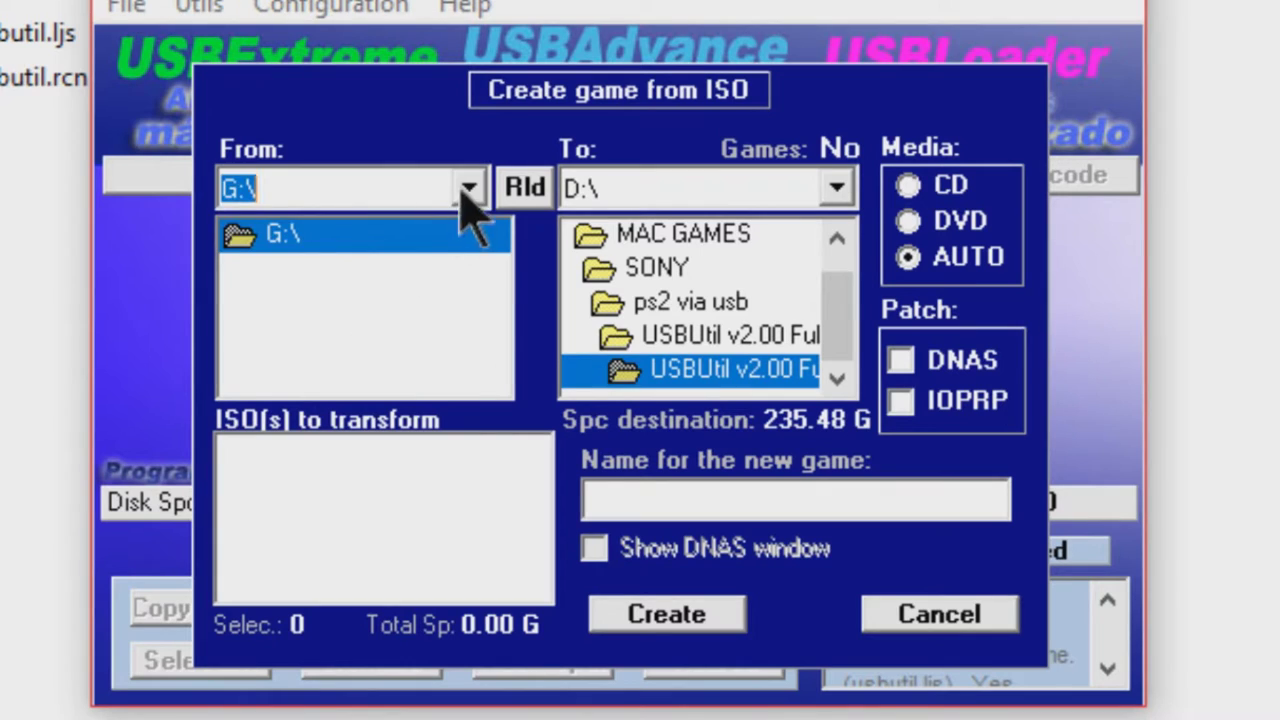
{"action": "left_click", "coordinate": [463, 190]}
{"action": "left_click", "coordinate": [330, 338]}
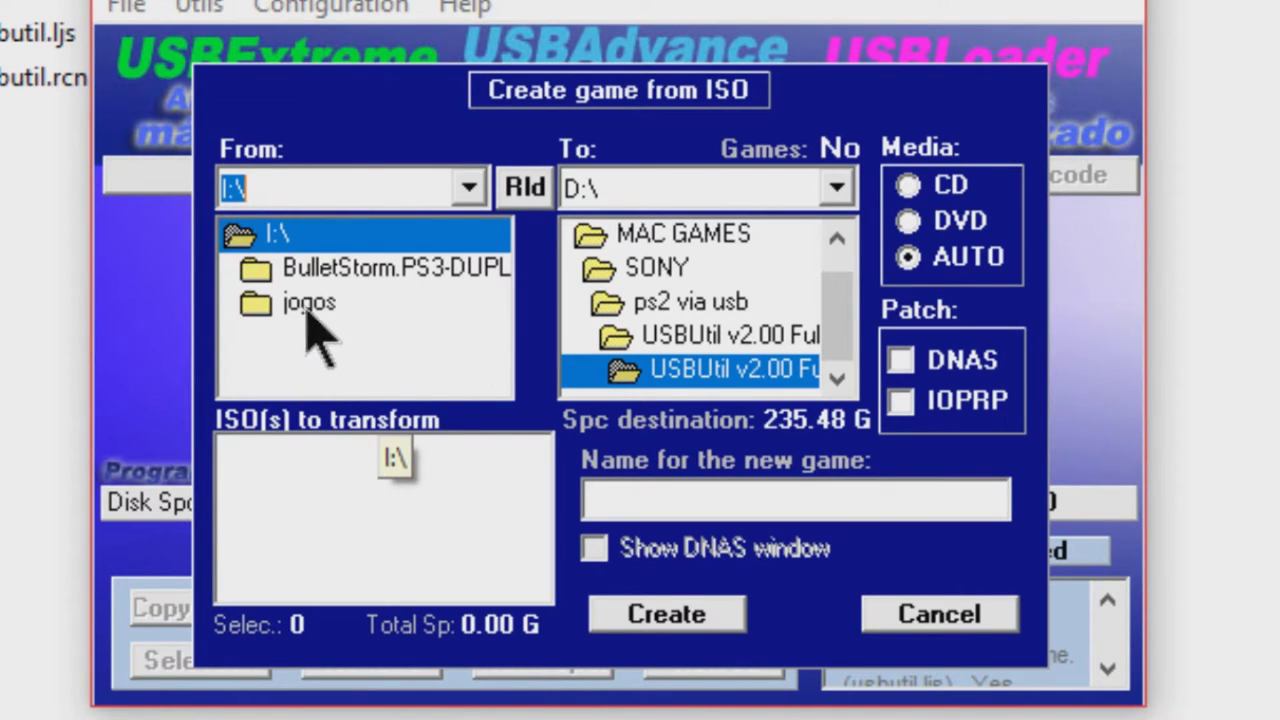
Step: Open the source folder jogos\DVD and select the ISO SLUS_219.48.Pes16.iso.iso for conversion
{"action": "left_click", "coordinate": [298, 310]}
{"action": "double_click", "coordinate": [296, 310]}
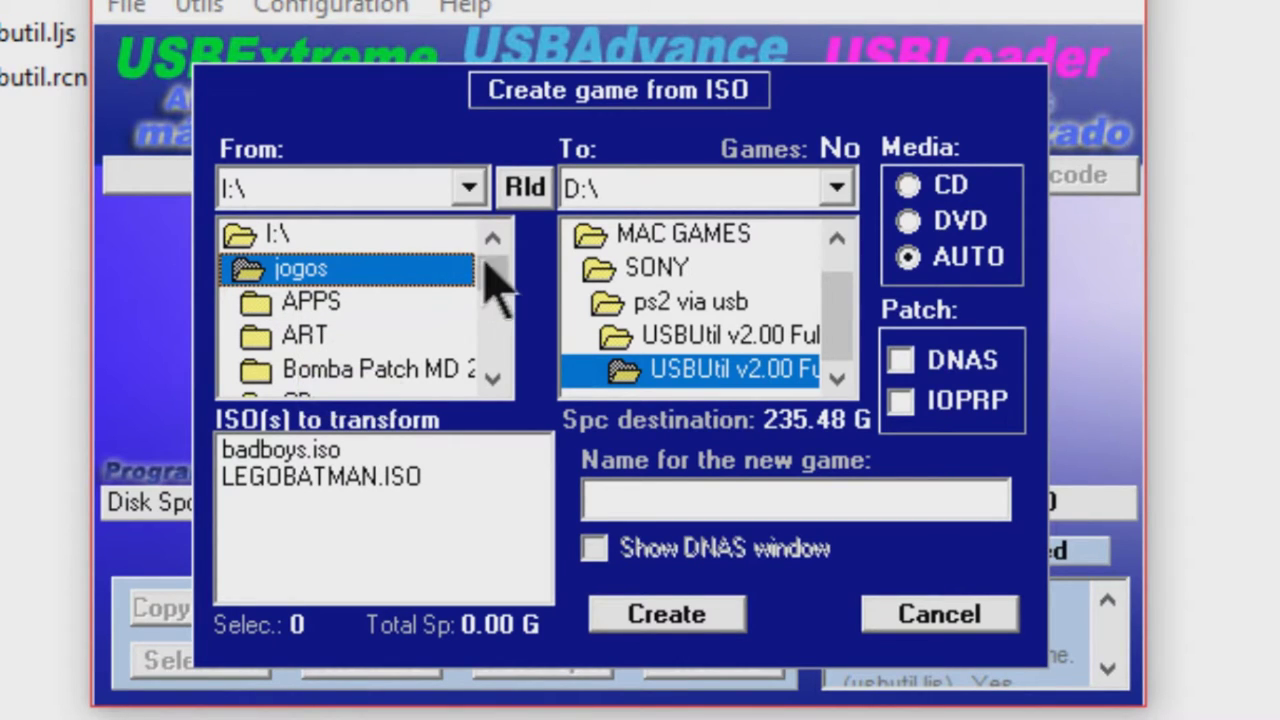
{"action": "left_click_drag", "start_coordinate": [491, 277], "coordinate": [497, 314]}
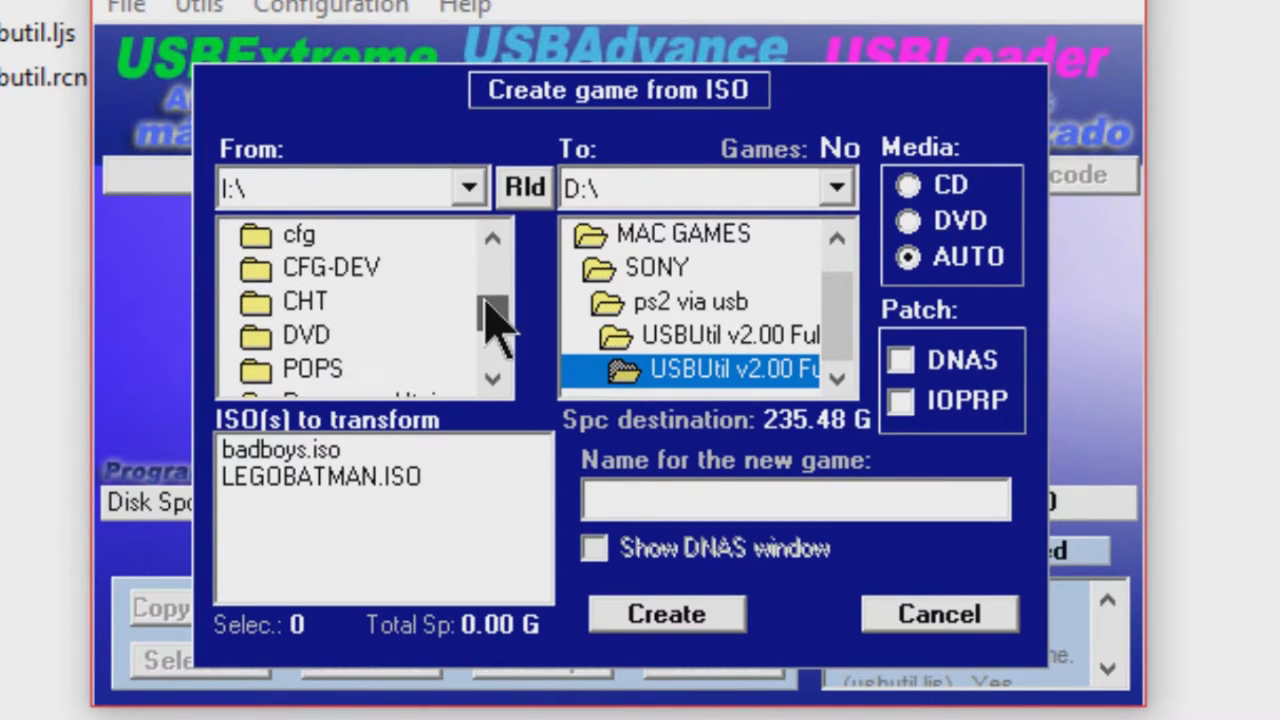
{"action": "double_click", "coordinate": [315, 340]}
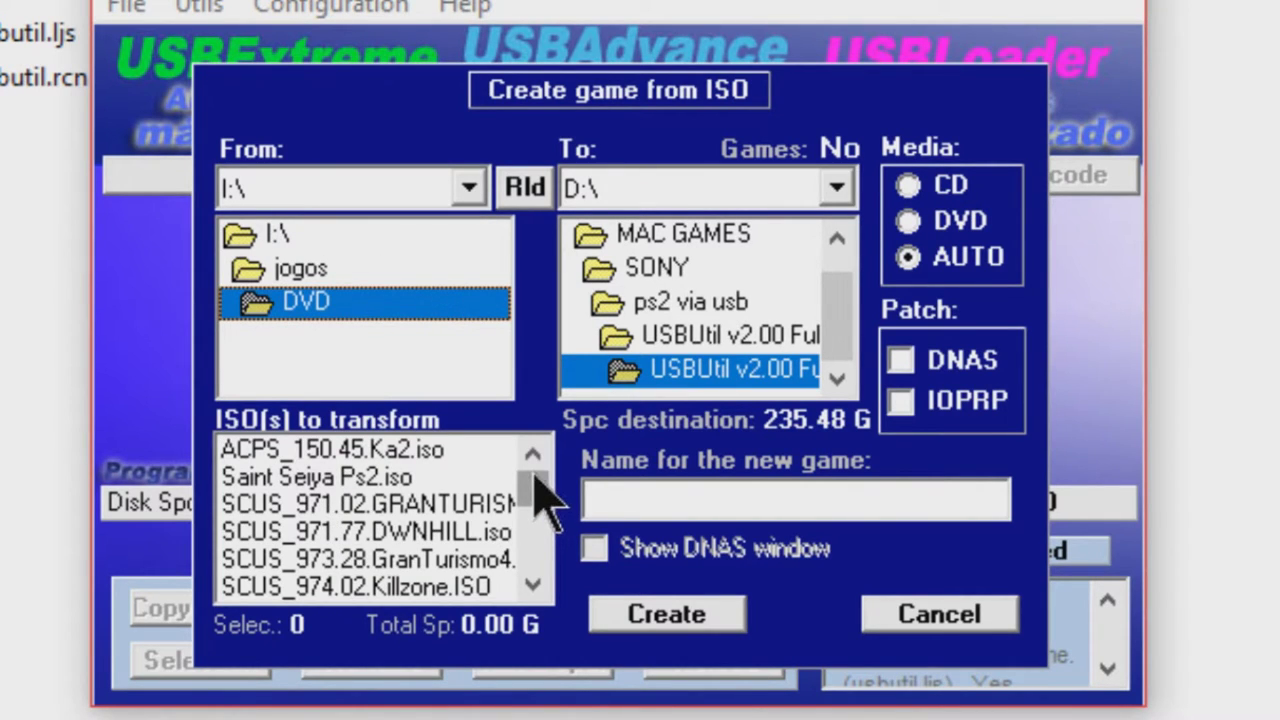
{"action": "left_click", "coordinate": [415, 478]}
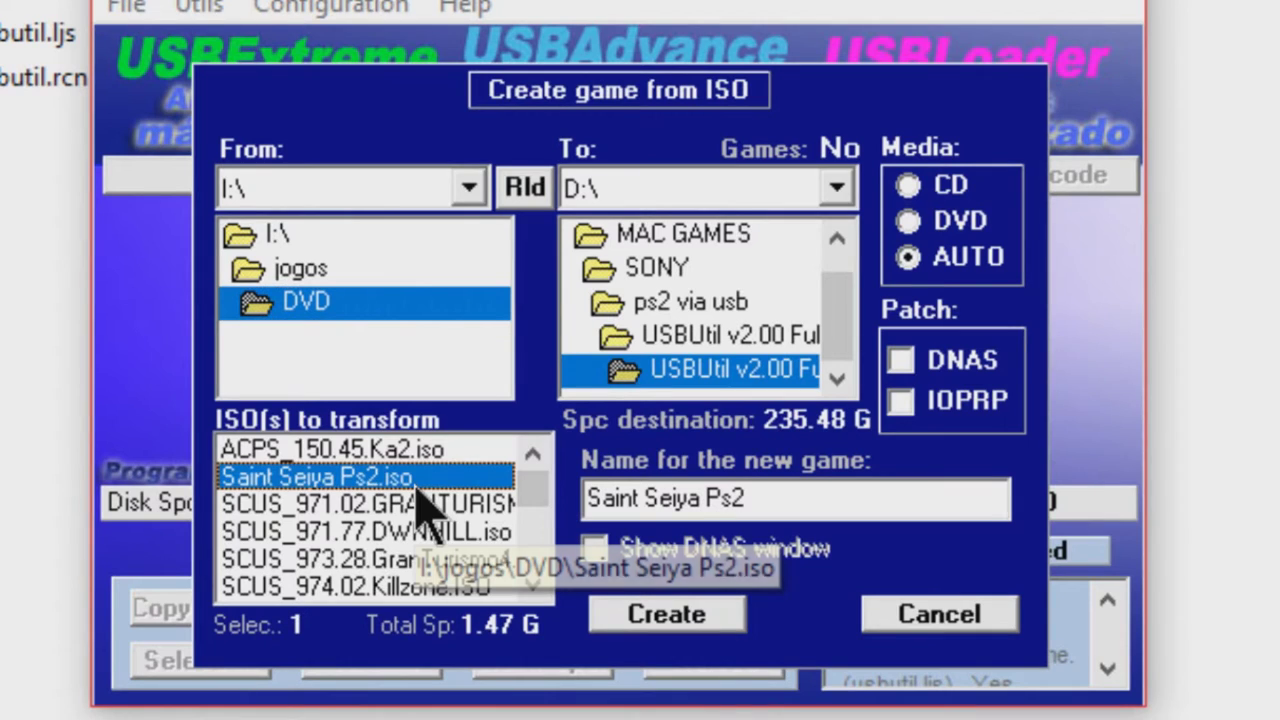
{"action": "scroll", "coordinate": [470, 585], "scroll_direction": "down", "scroll_amount": 5}
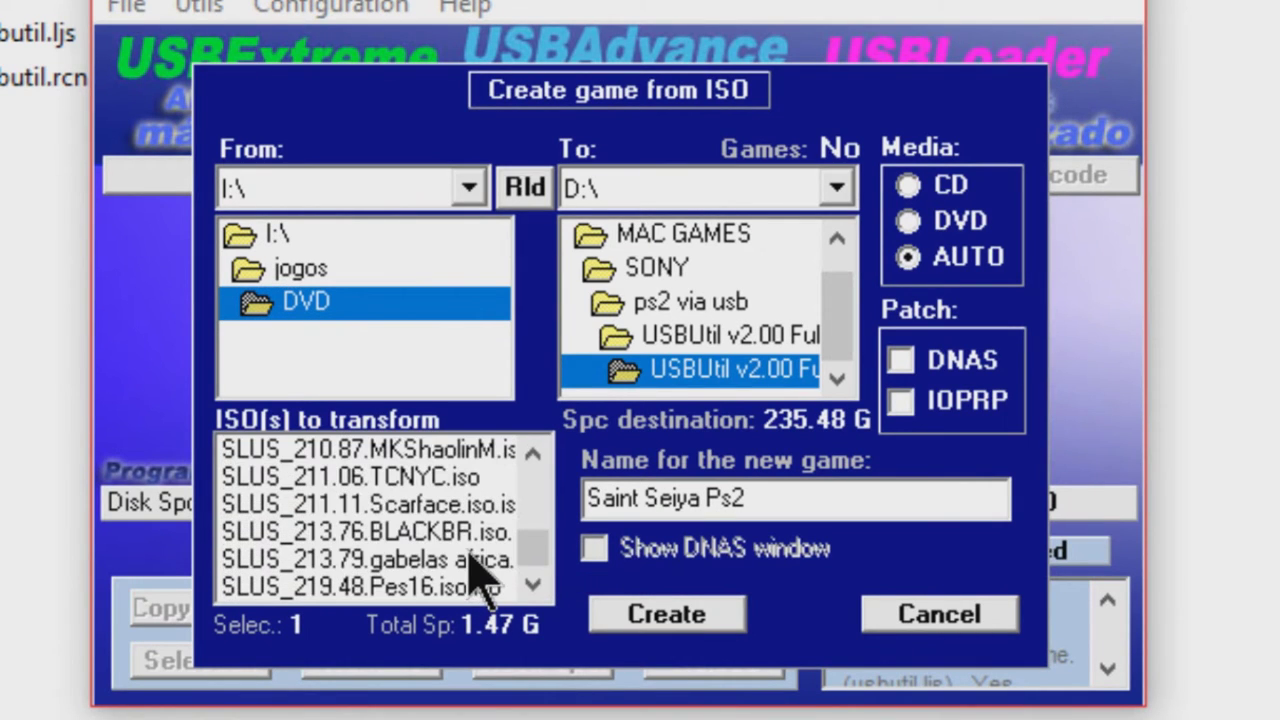
{"action": "left_click", "coordinate": [408, 588]}
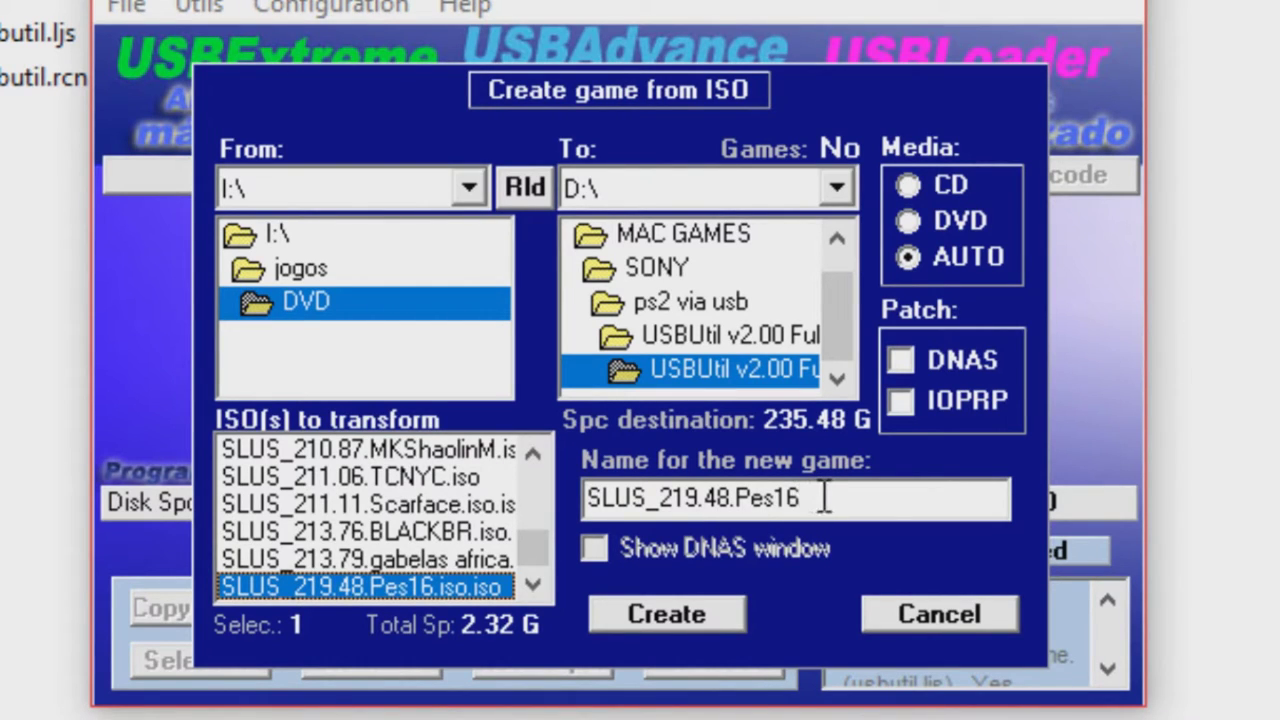
Step: Name the new game PES2016
{"action": "left_click_drag", "start_coordinate": [808, 497], "coordinate": [571, 522]}
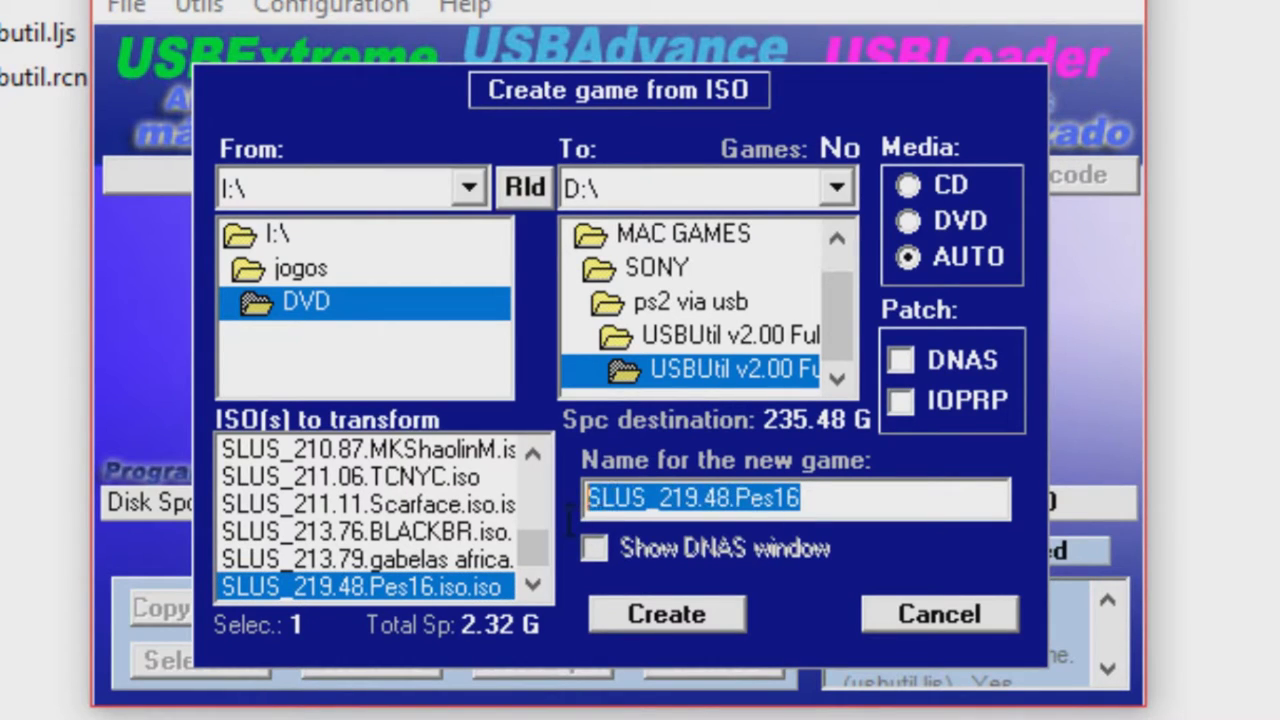
{"action": "left_click", "coordinate": [705, 498]}
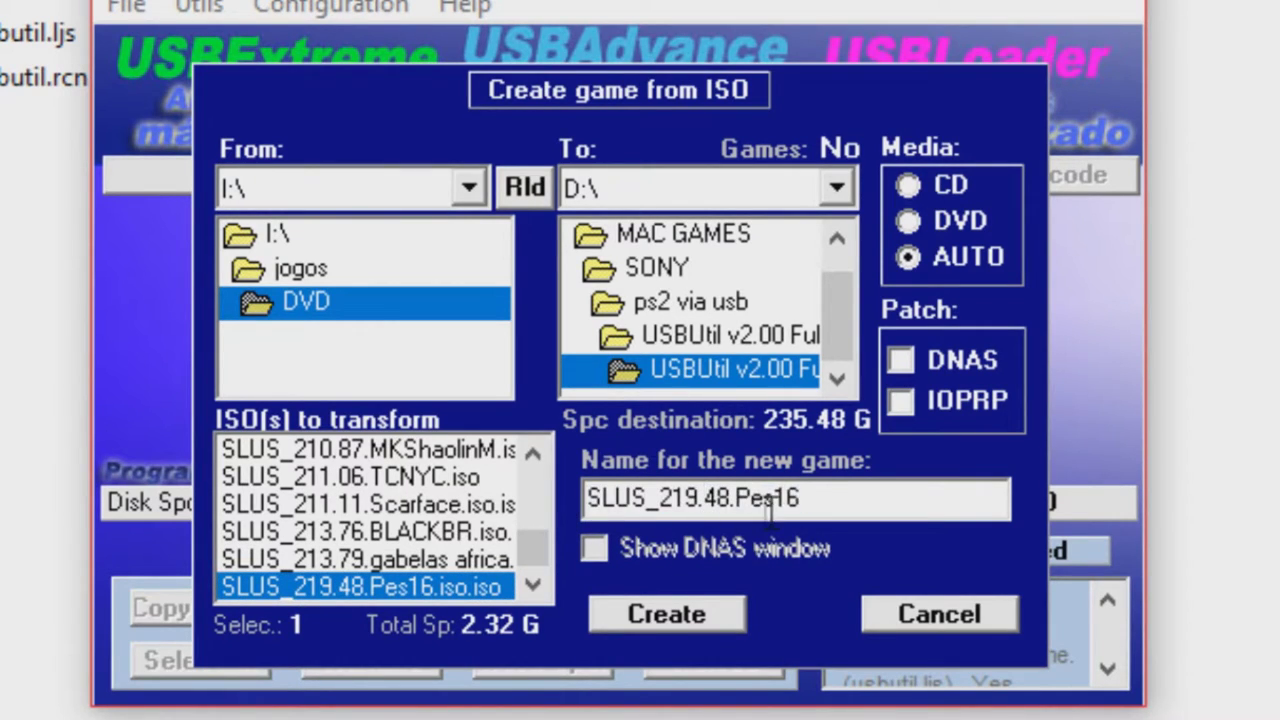
{"action": "left_click_drag", "start_coordinate": [810, 497], "coordinate": [543, 528]}
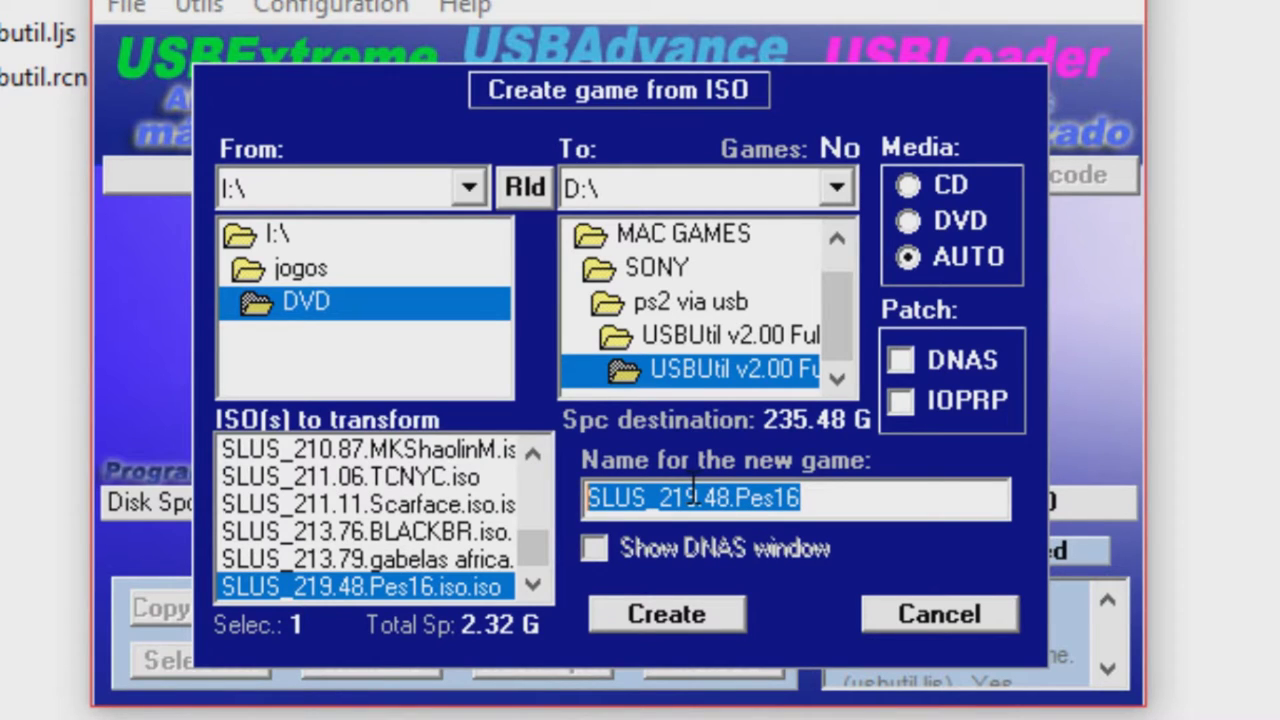
{"action": "type", "text": "PES2016"}
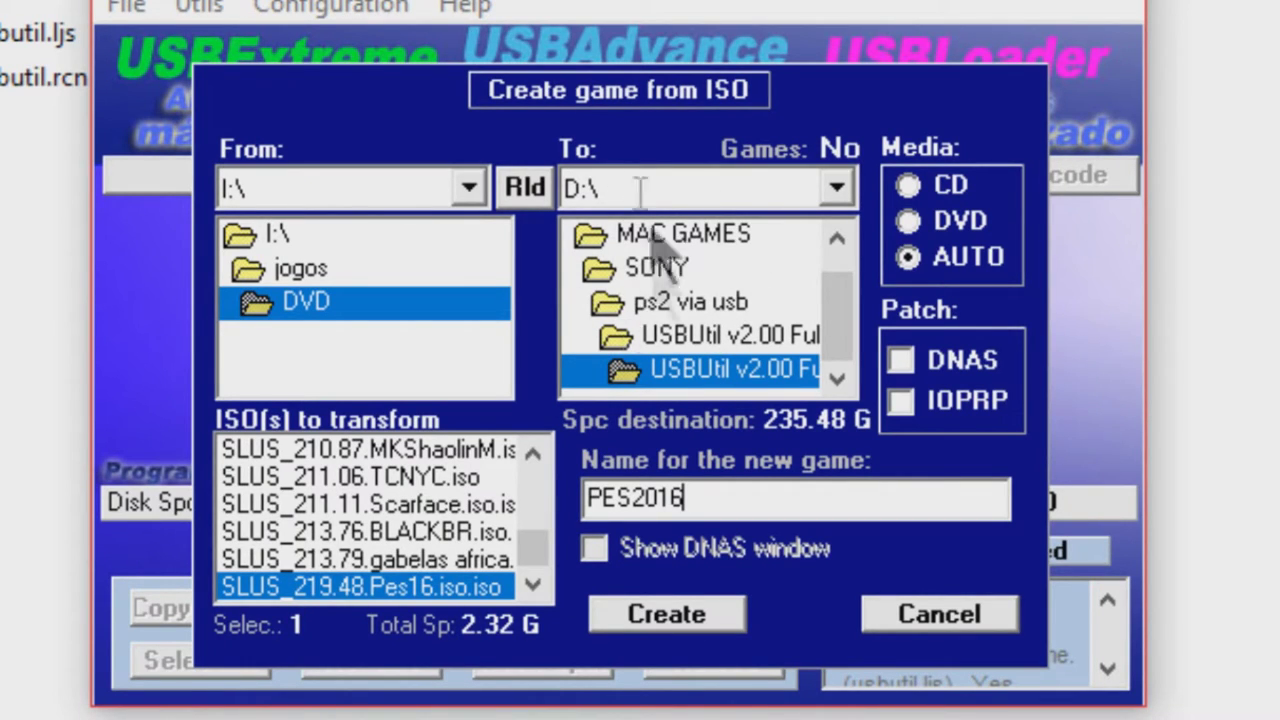
Step: Set the destination to drive J:, create the game there and close the progress window once it is done
{"action": "left_click", "coordinate": [836, 188]}
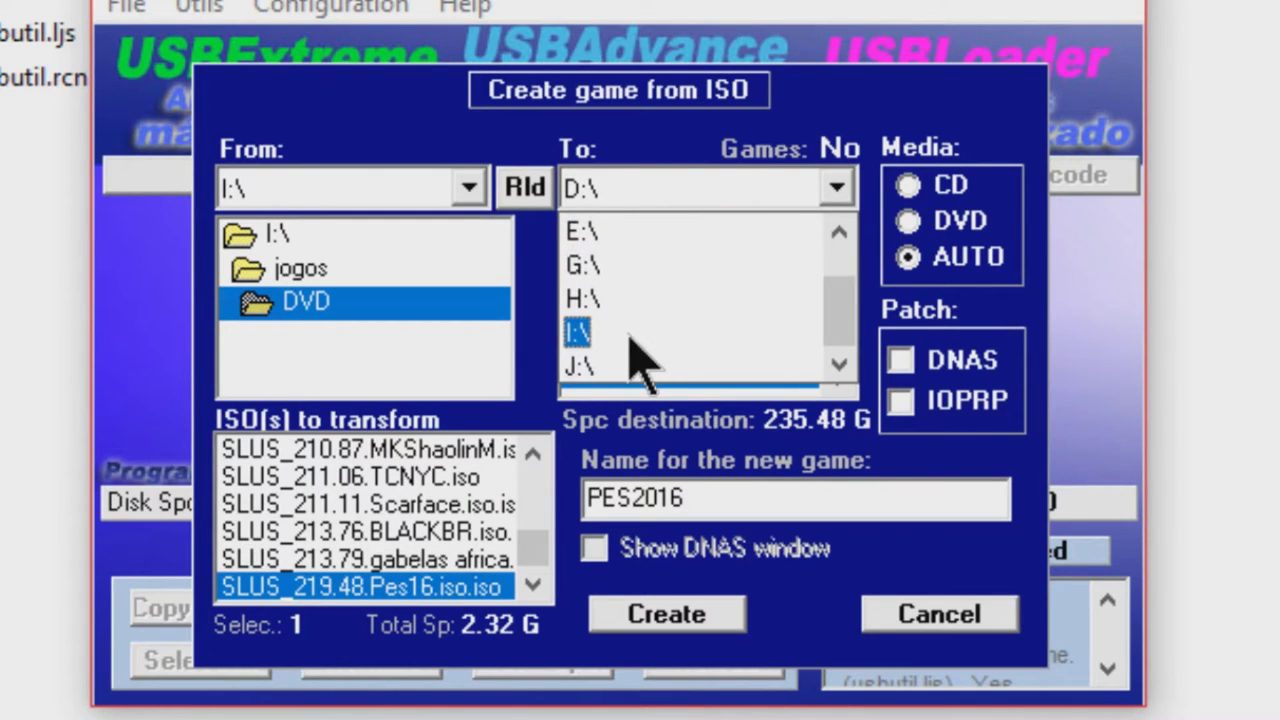
{"action": "left_click", "coordinate": [578, 368]}
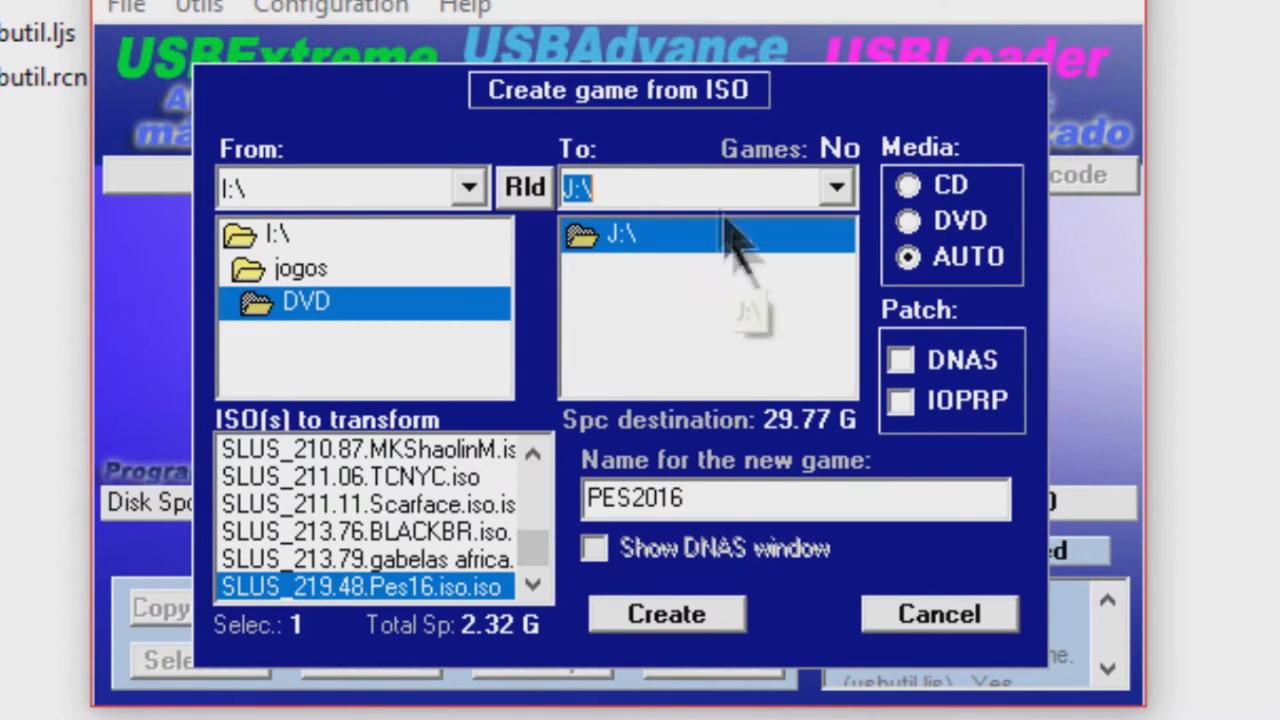
{"action": "left_click", "coordinate": [665, 630]}
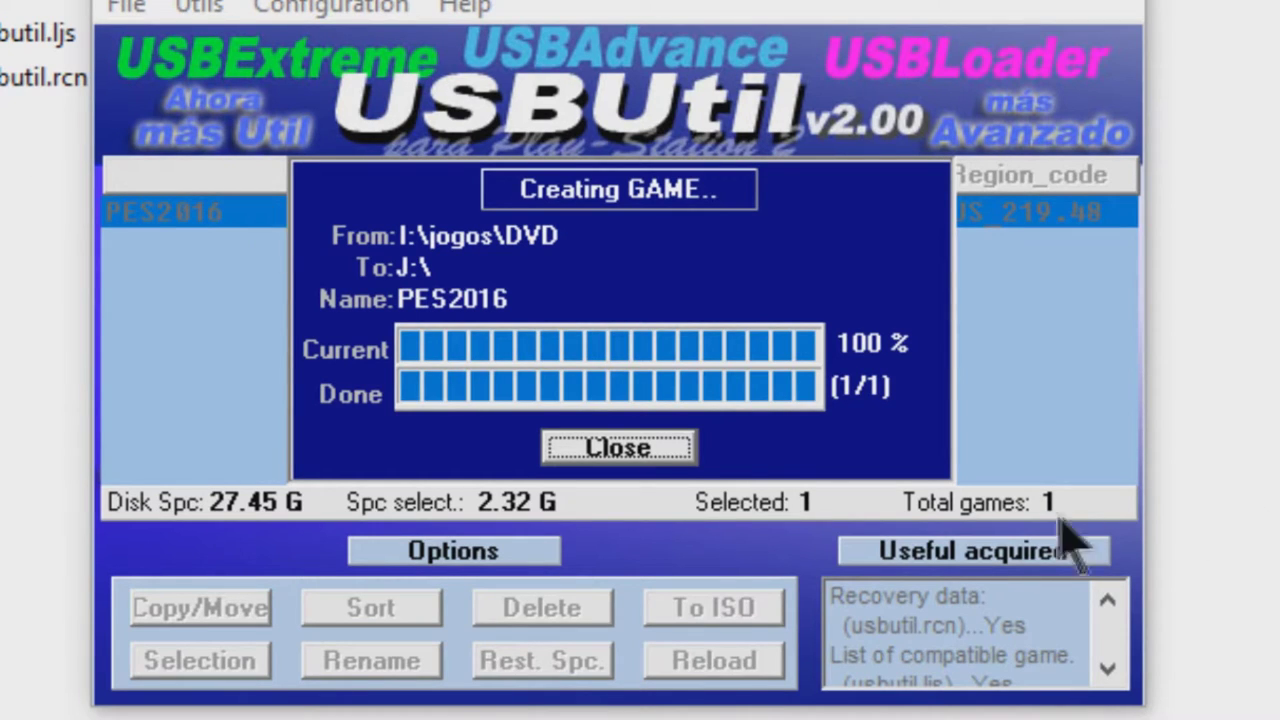
{"action": "left_click", "coordinate": [643, 449]}
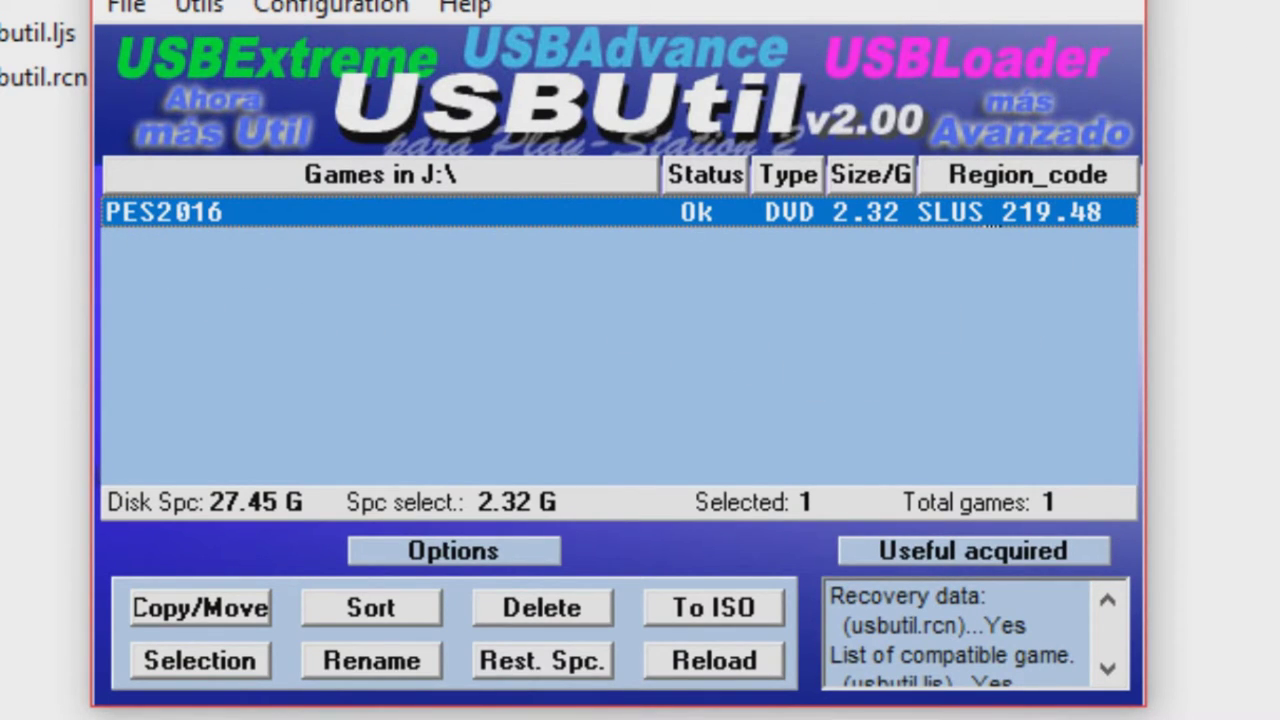
Step: Switch to File Explorer and open USB drive J: to view the created game files
{"action": "left_click", "coordinate": [25, 40]}
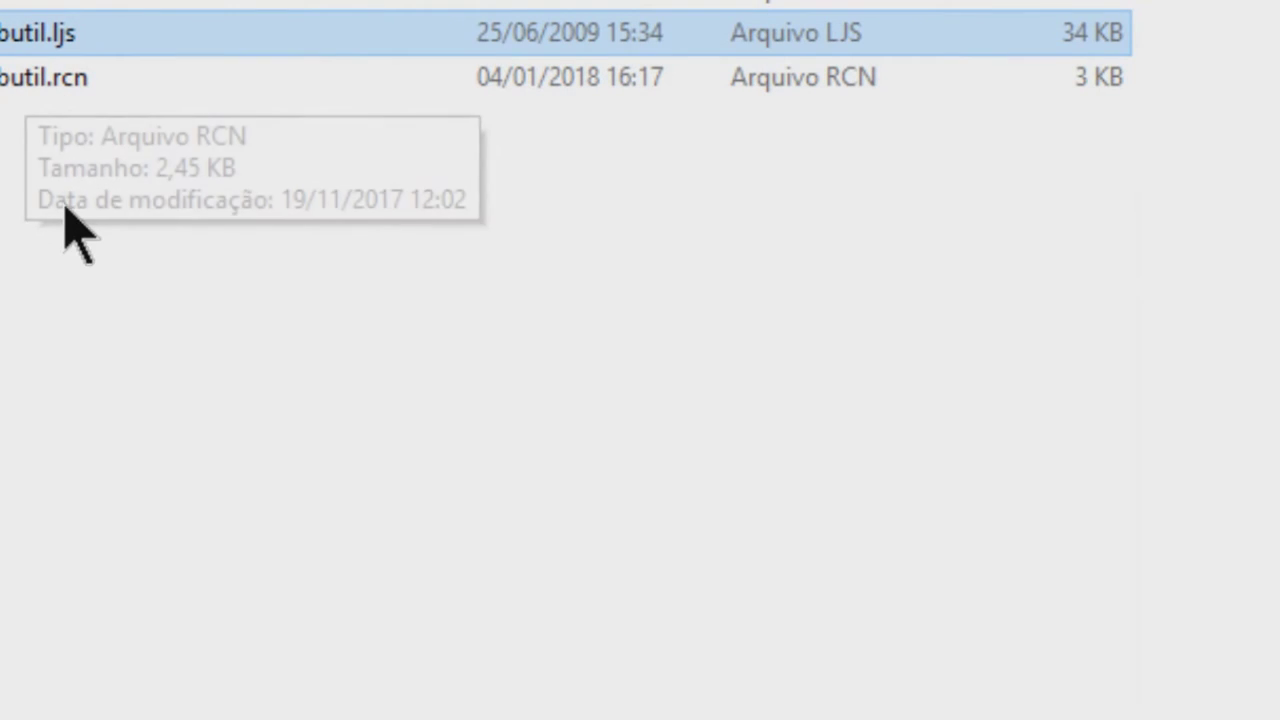
{"action": "left_click", "coordinate": [656, 242]}
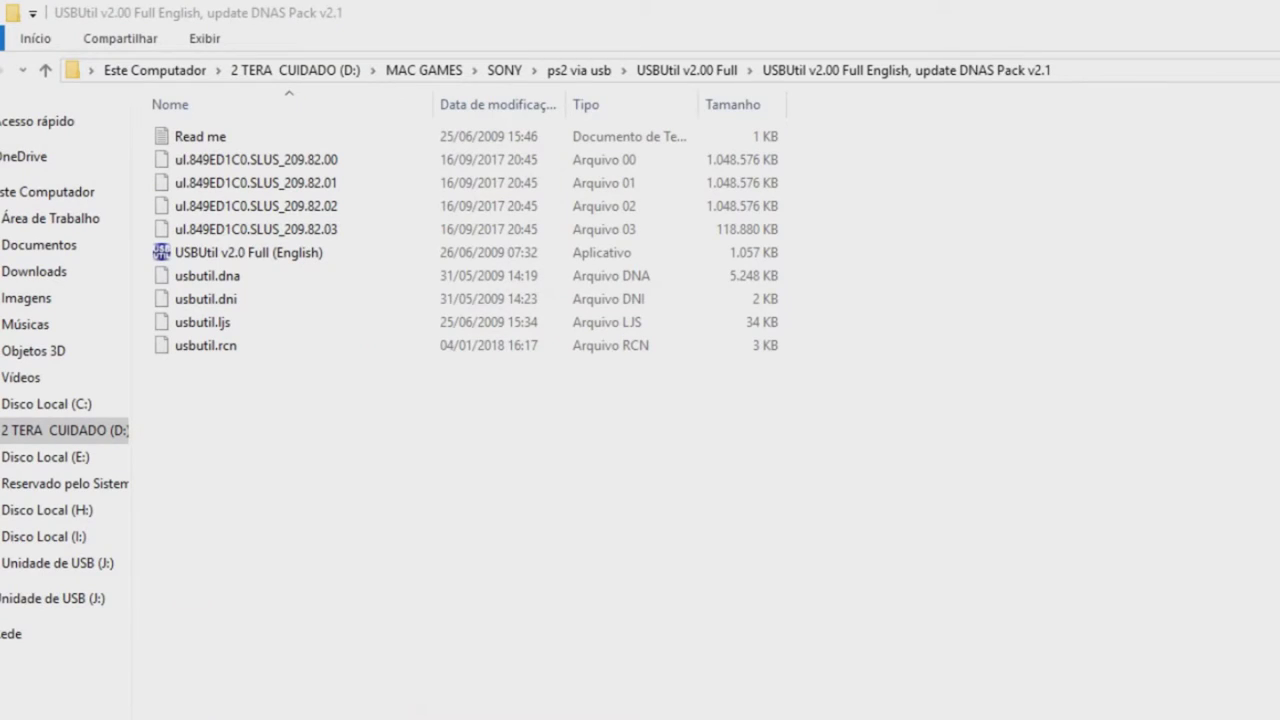
{"action": "key", "text": "super+e"}
{"action": "left_click_drag", "start_coordinate": [357, 410], "coordinate": [432, 2]}
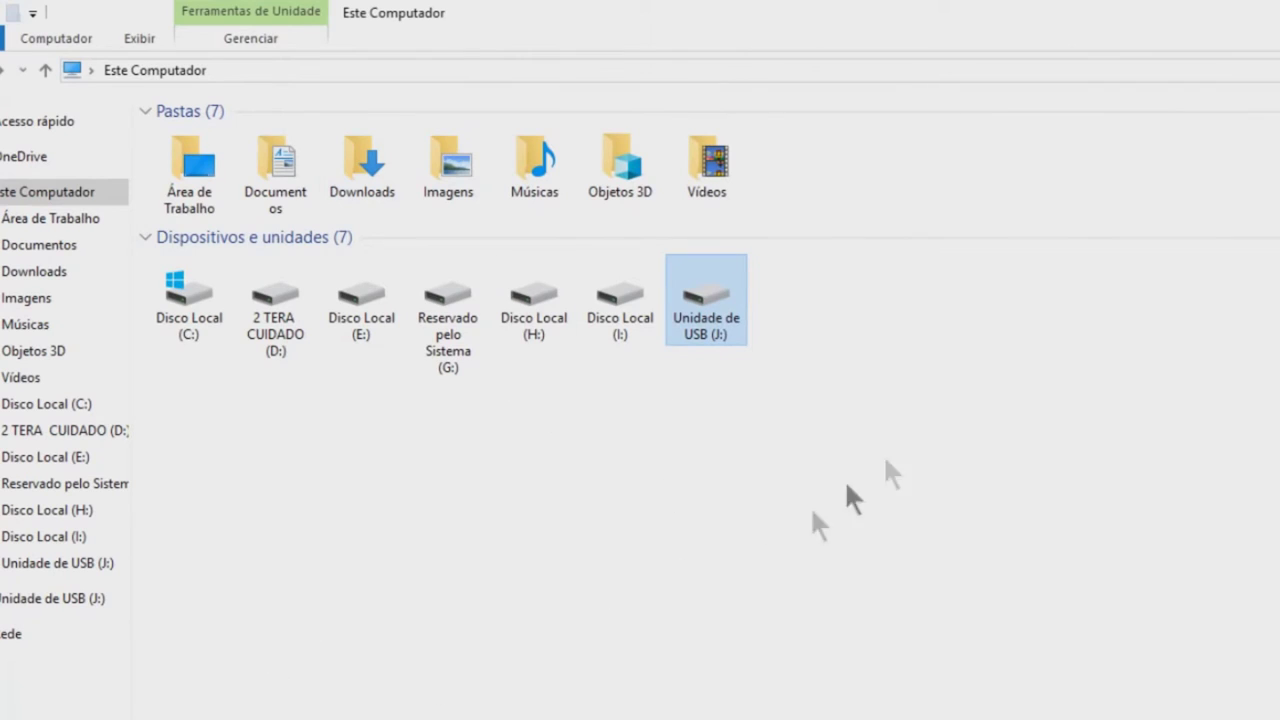
{"action": "double_click", "coordinate": [719, 302]}
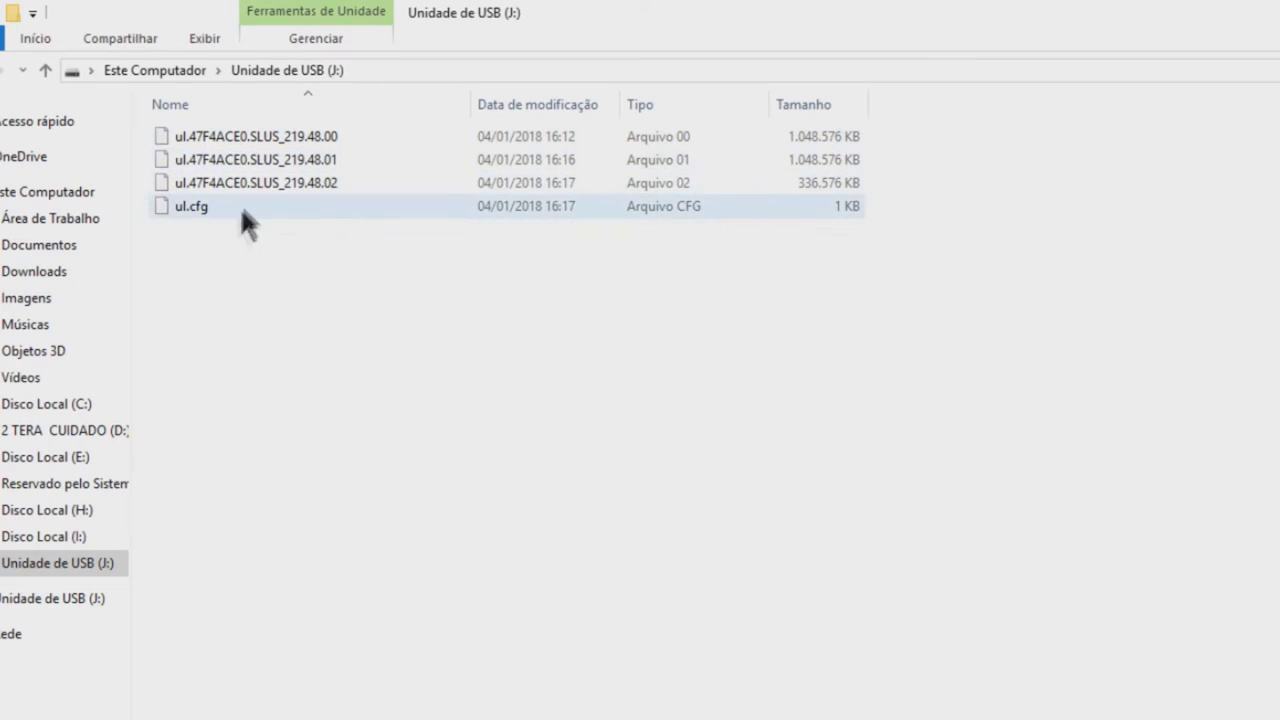
Step: Check the combined size of all files on drive J: in their properties, then close the properties and clear the selection
{"action": "left_click_drag", "start_coordinate": [328, 236], "coordinate": [178, 135]}
{"action": "right_click", "coordinate": [203, 180]}
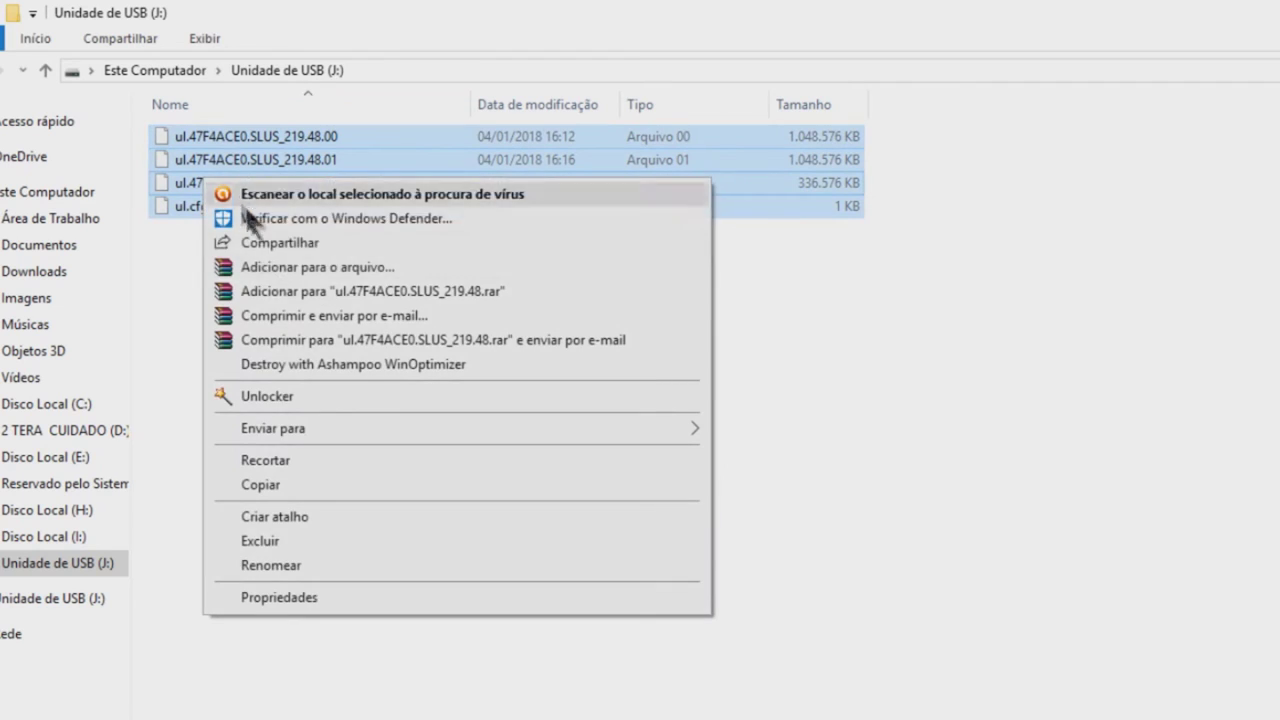
{"action": "left_click", "coordinate": [279, 589]}
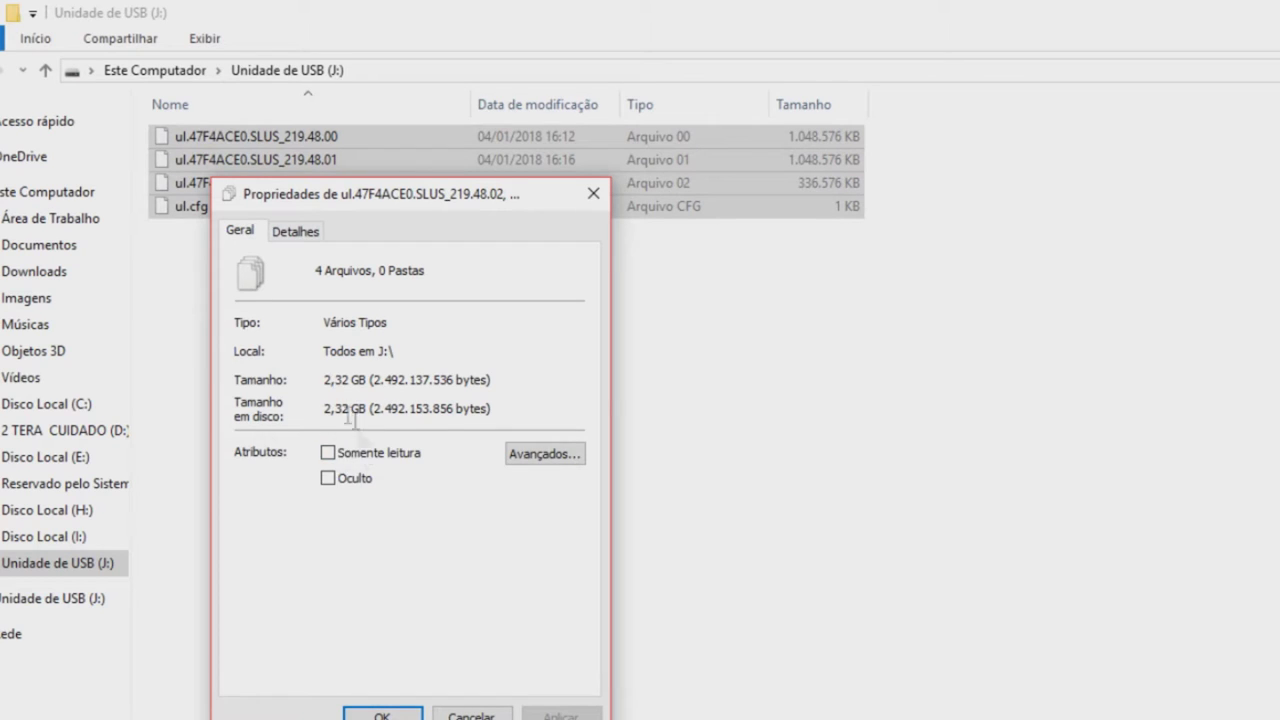
{"action": "left_click", "coordinate": [600, 207]}
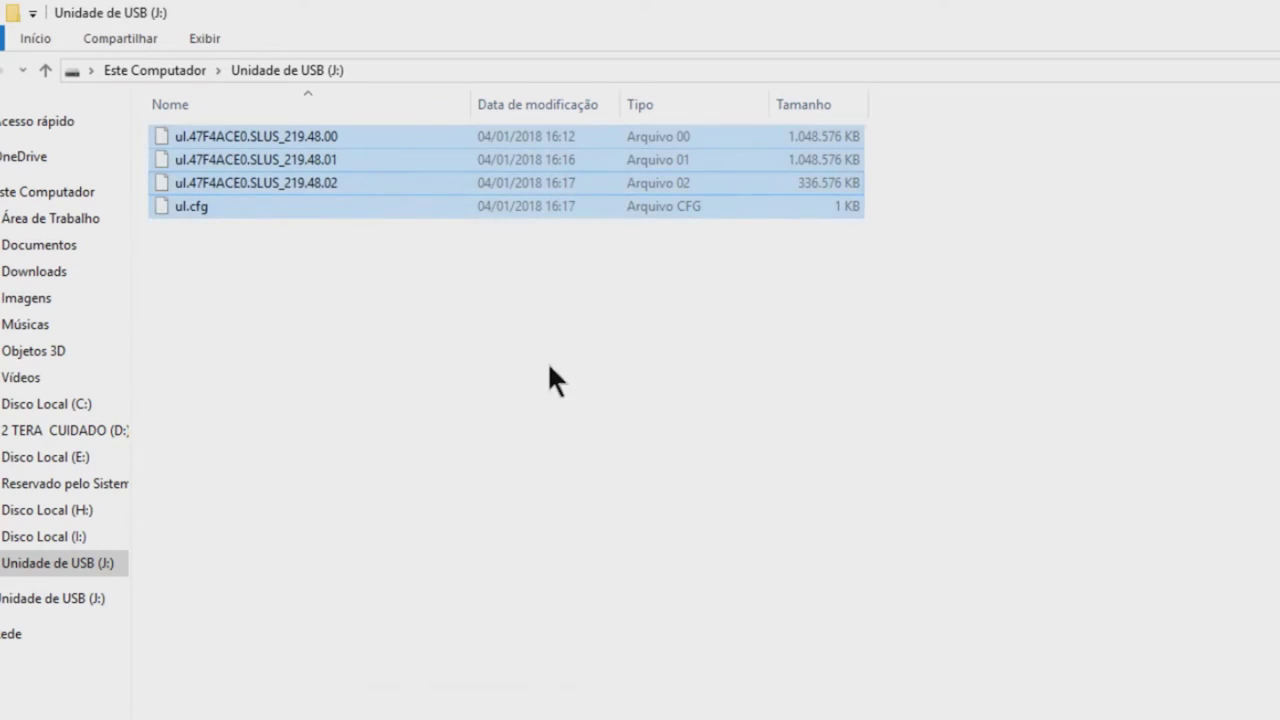
{"action": "left_click", "coordinate": [547, 361]}
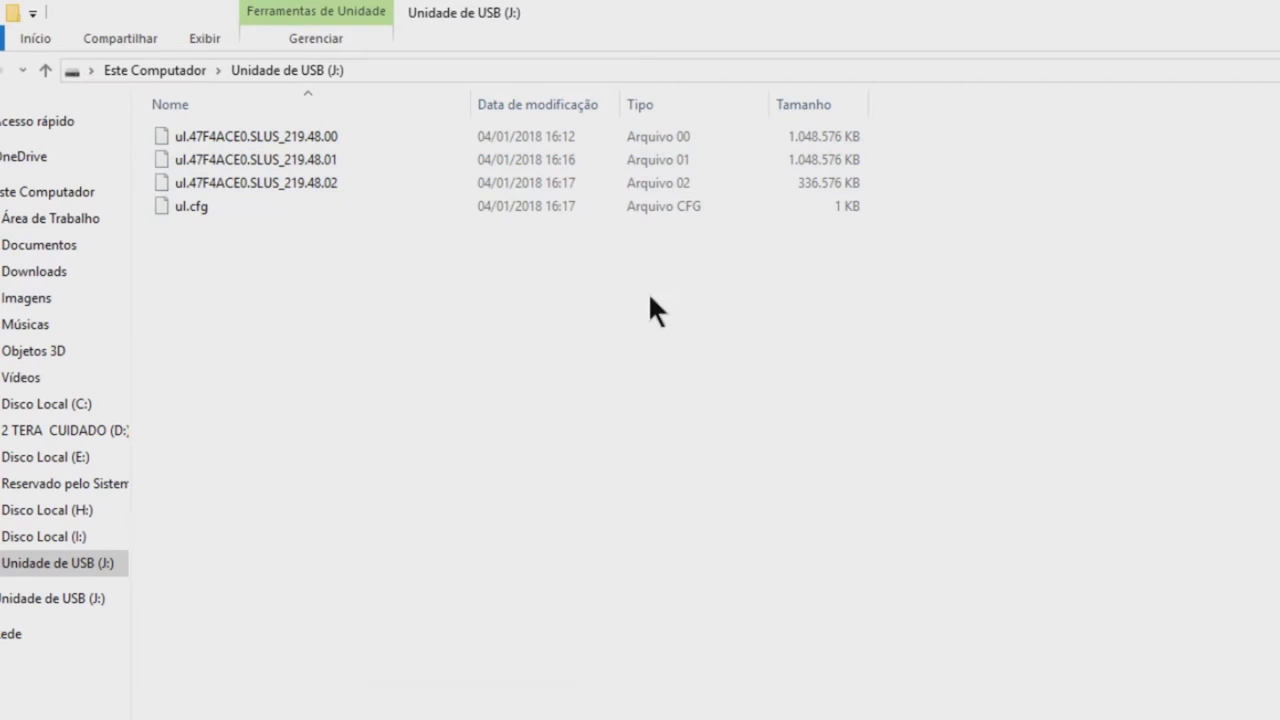
Step: Return to the "USBUtil v2.00 Full English, update DNAS Pack v2.1" folder and run USBUtil v2.0 Full (English) as administrator
{"action": "key", "text": "alt+Up"}
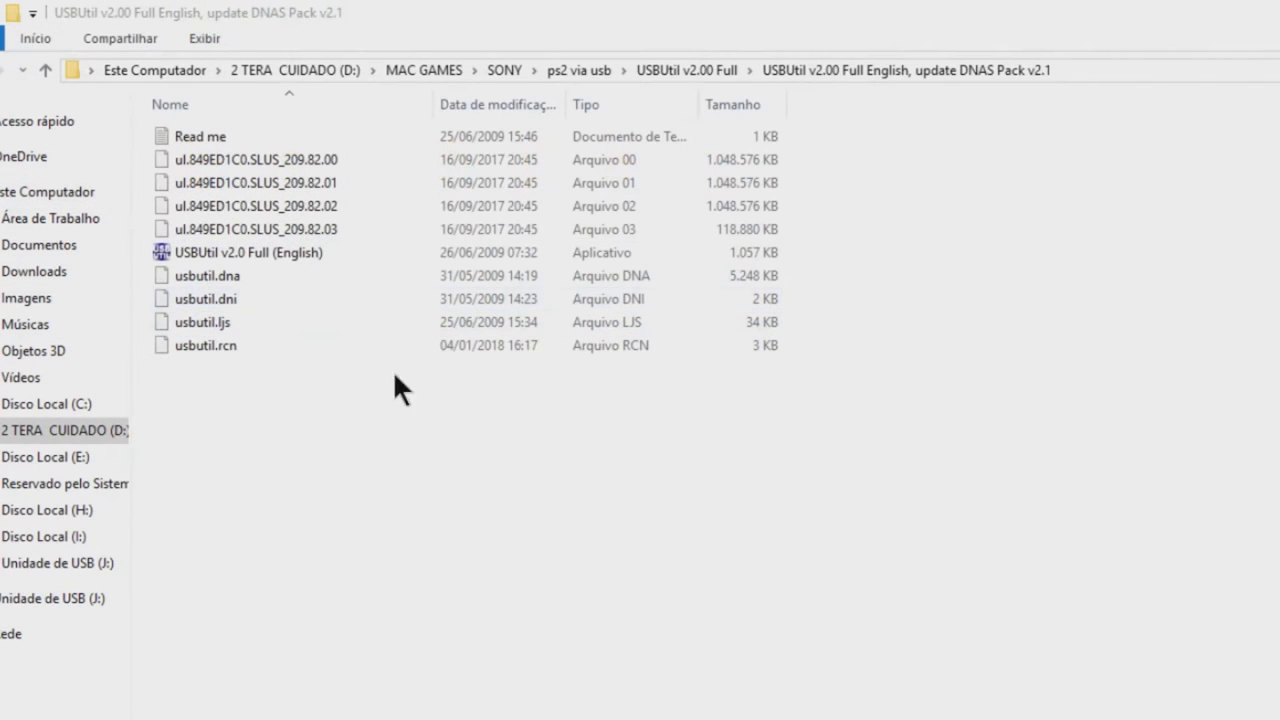
{"action": "left_click", "coordinate": [221, 255]}
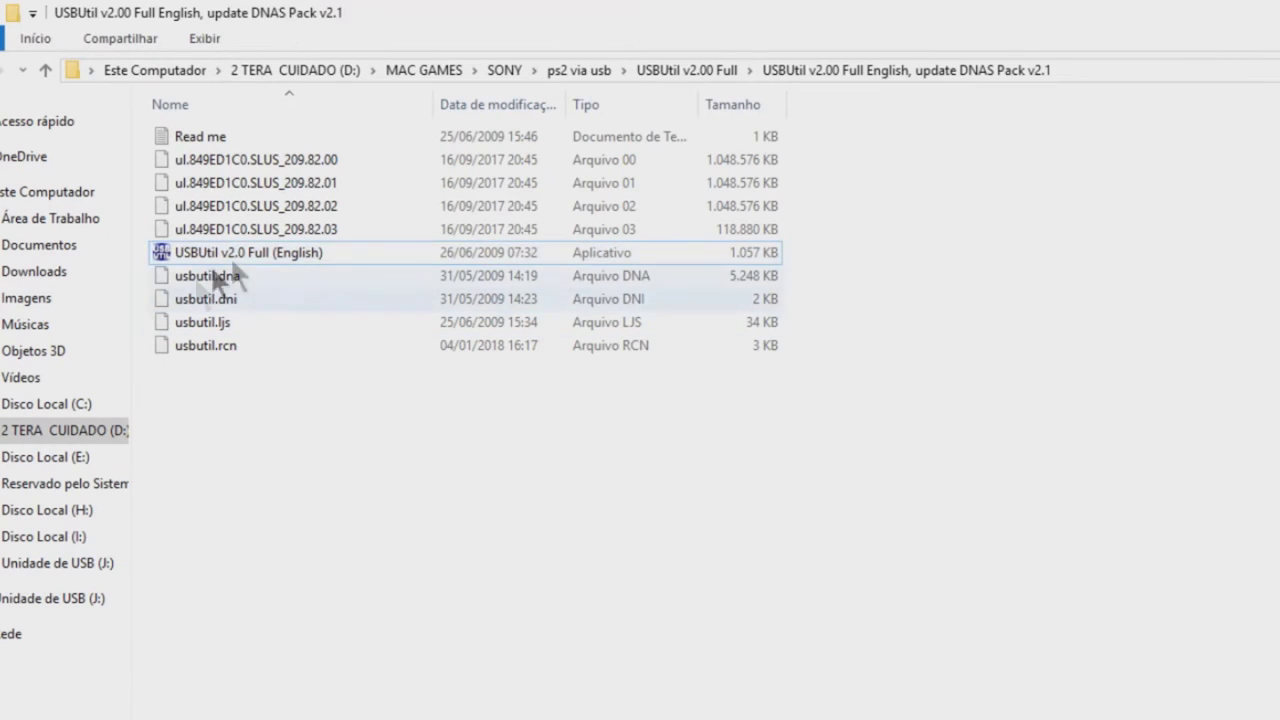
{"action": "right_click", "coordinate": [198, 252]}
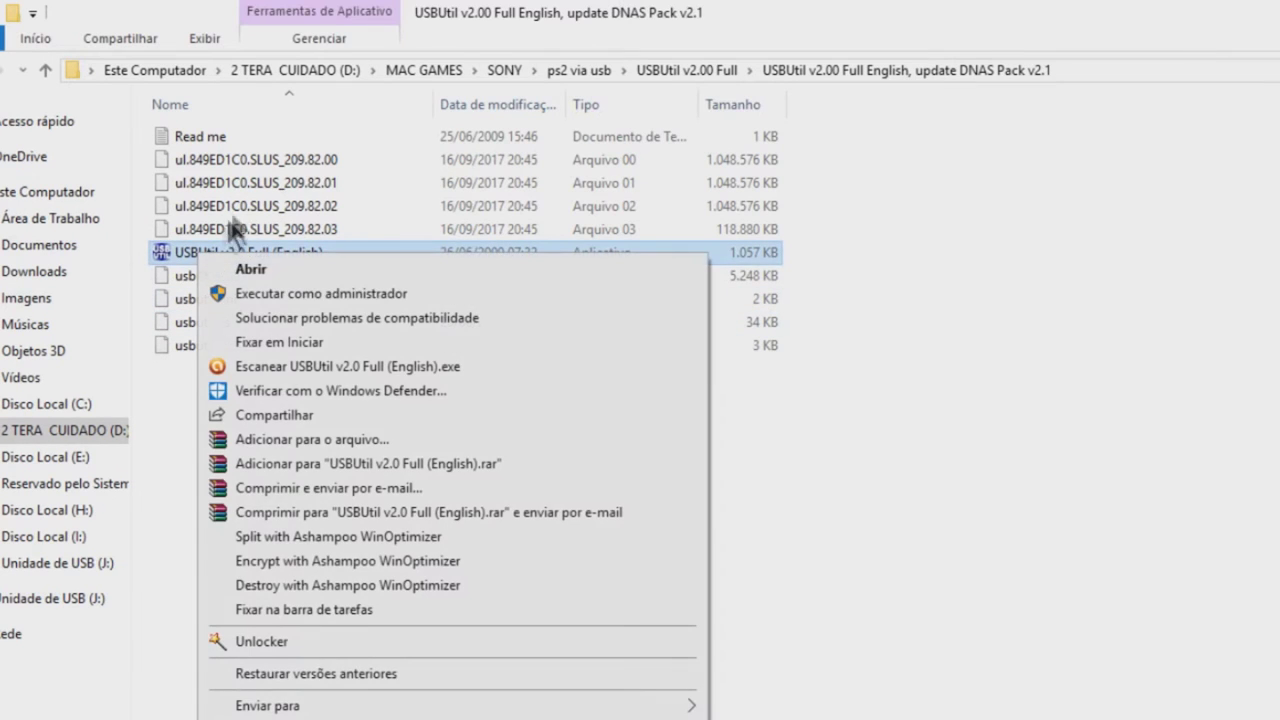
{"action": "left_click", "coordinate": [250, 285]}
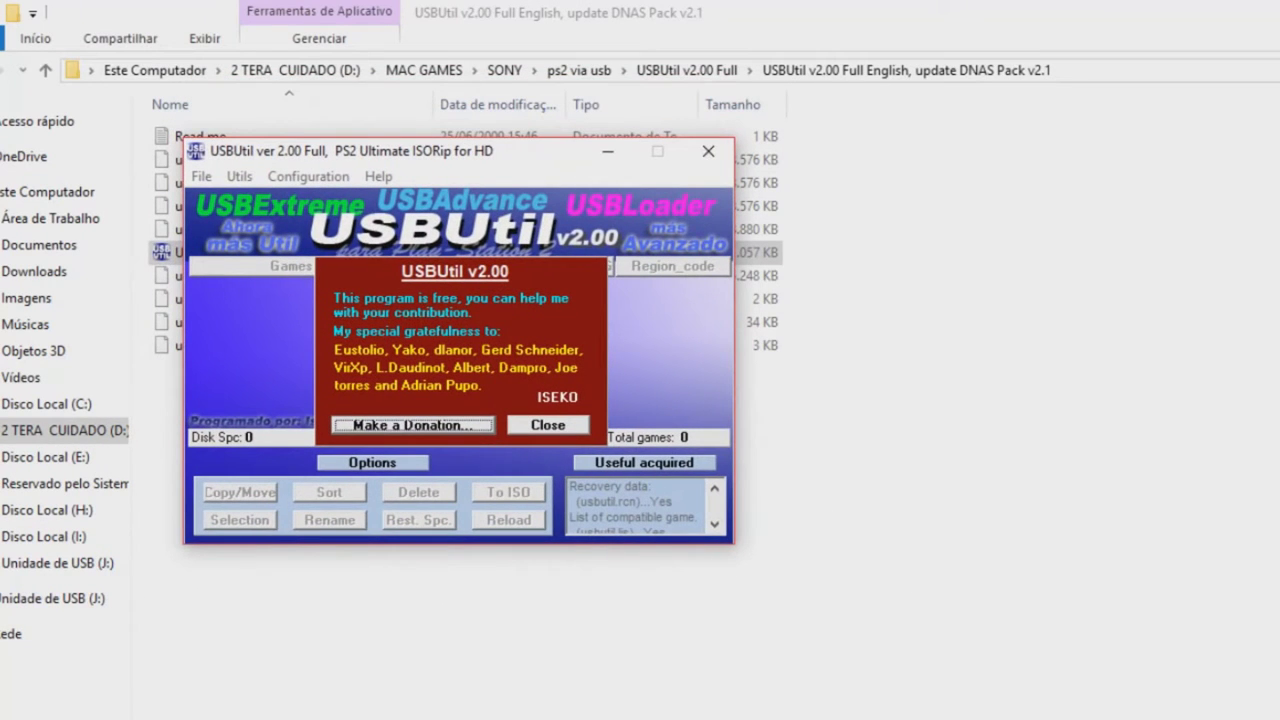
{"action": "left_click", "coordinate": [181, 180]}
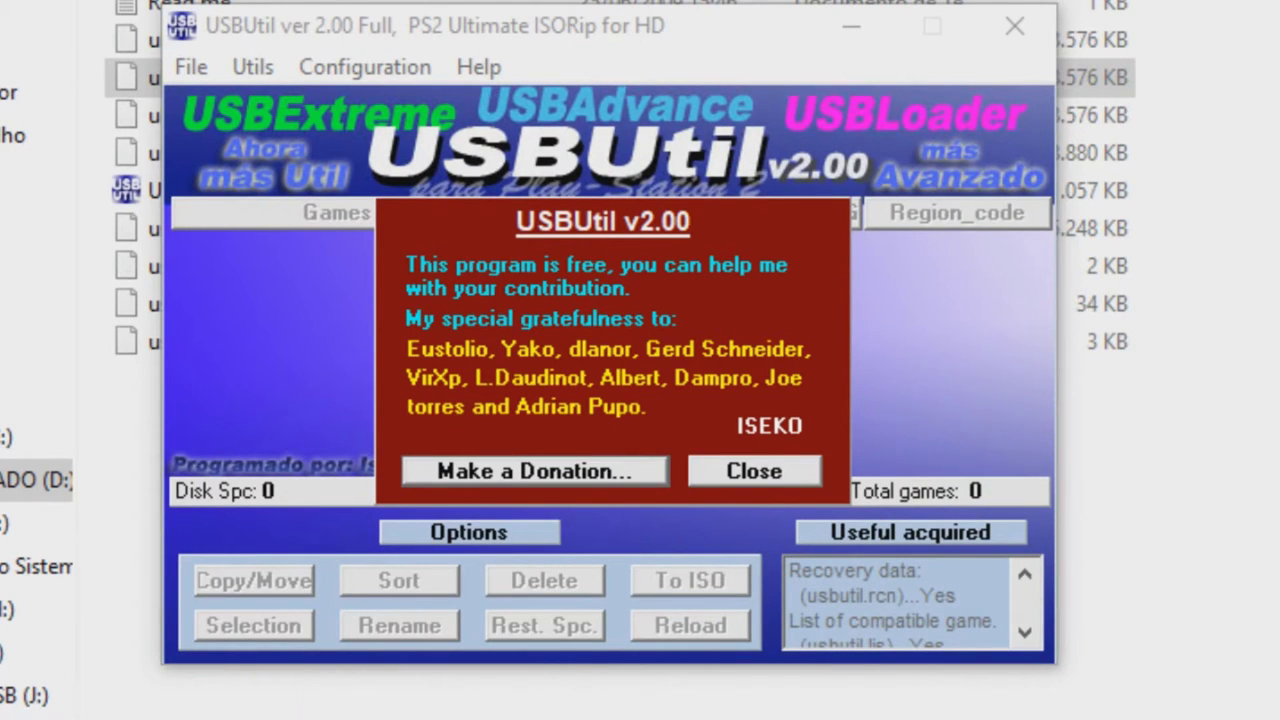
Step: Dismiss the donation notice and load the game list ul.cfg from drive J:
{"action": "left_click", "coordinate": [778, 476]}
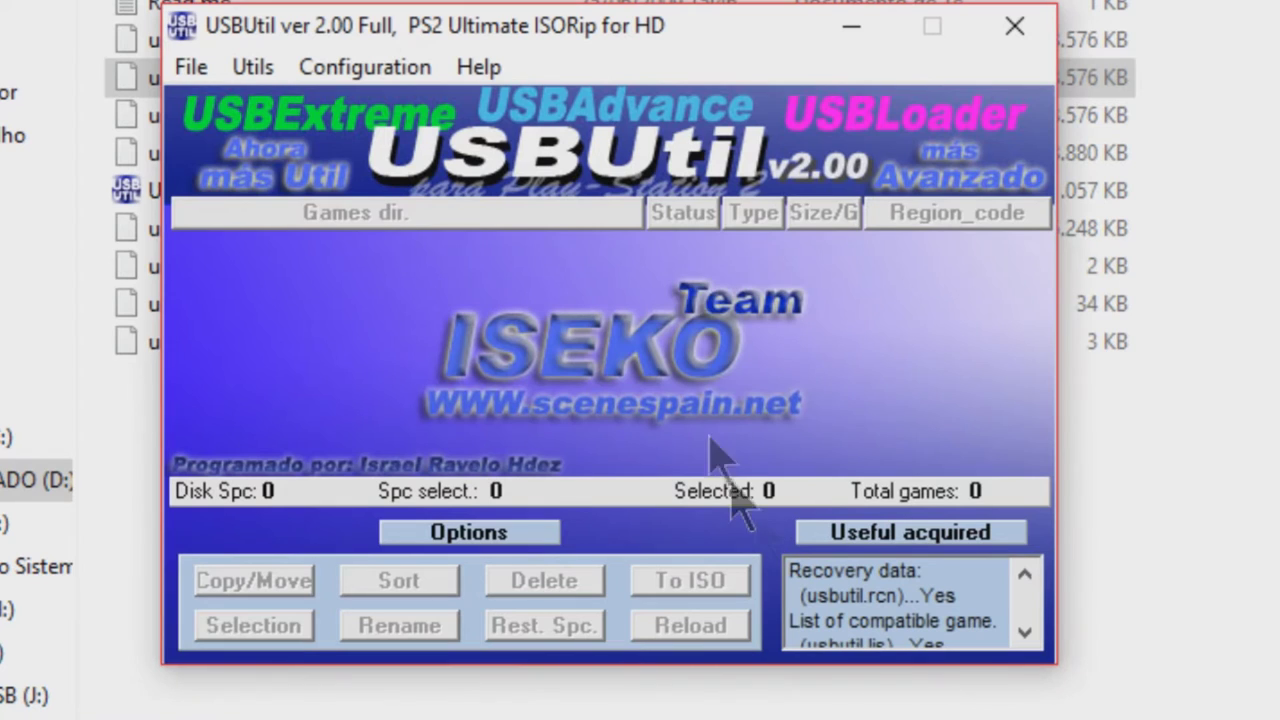
{"action": "left_click", "coordinate": [192, 68]}
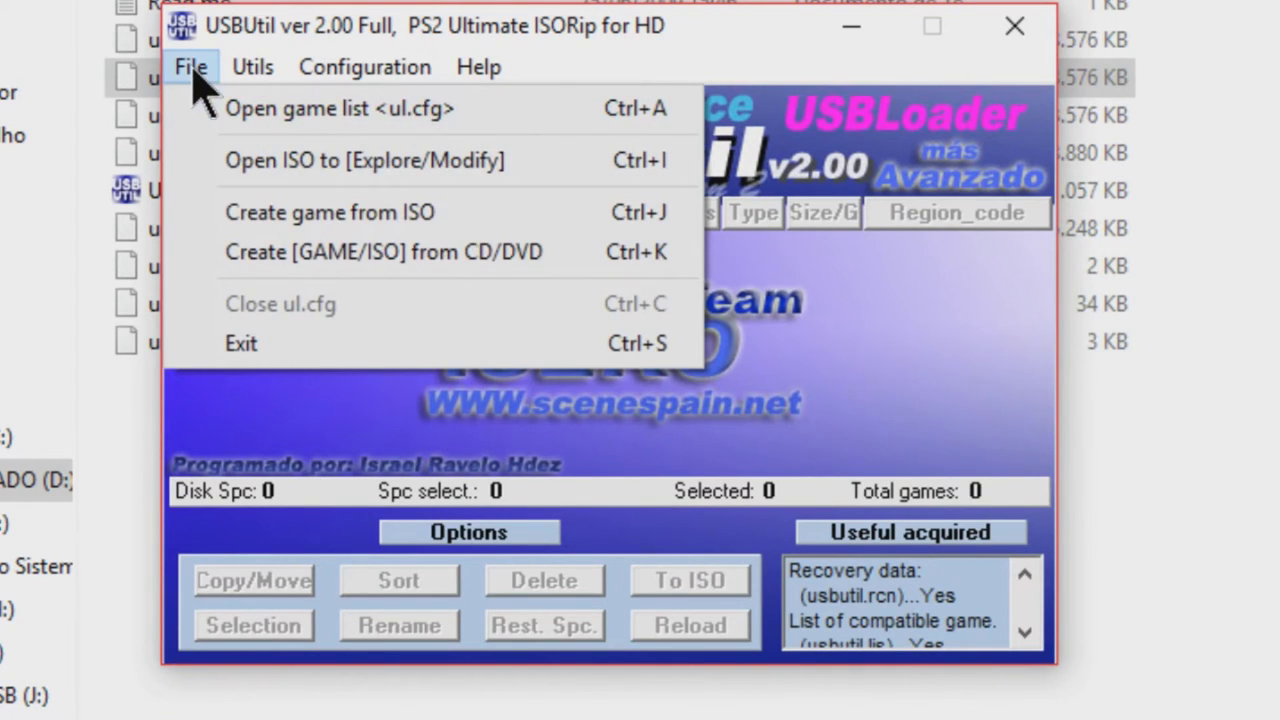
{"action": "left_click", "coordinate": [415, 128]}
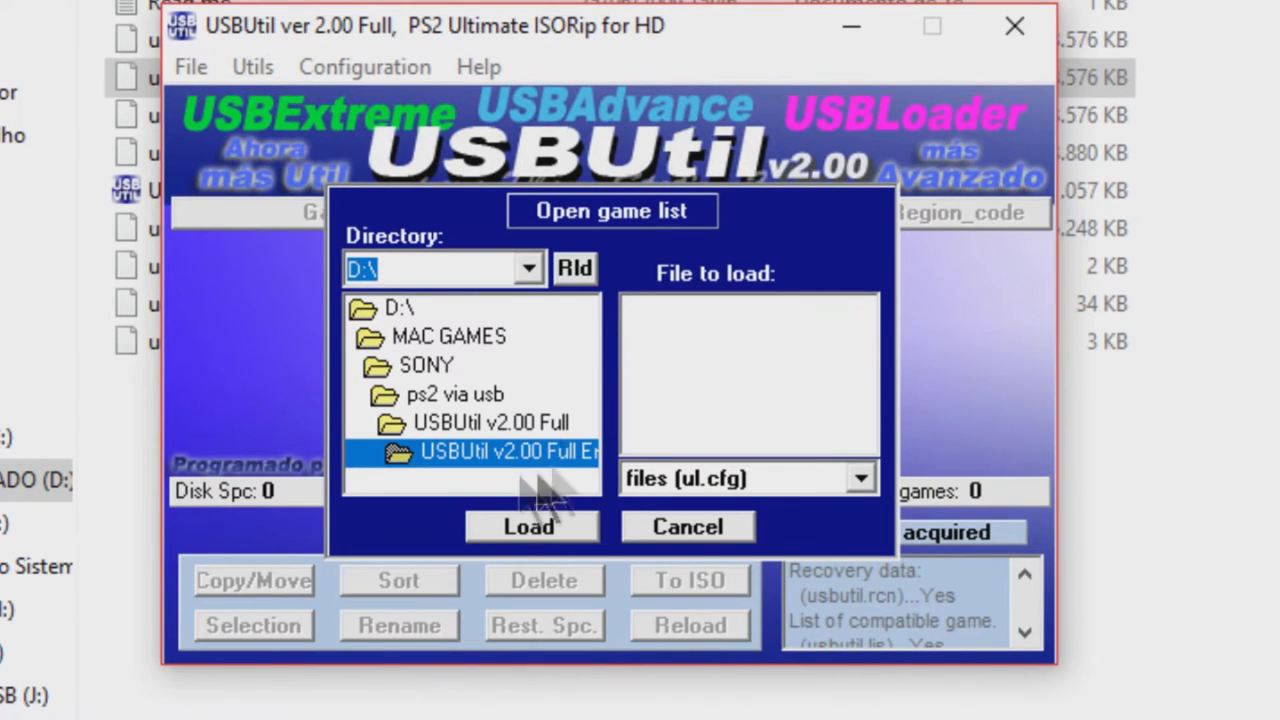
{"action": "left_click", "coordinate": [528, 270]}
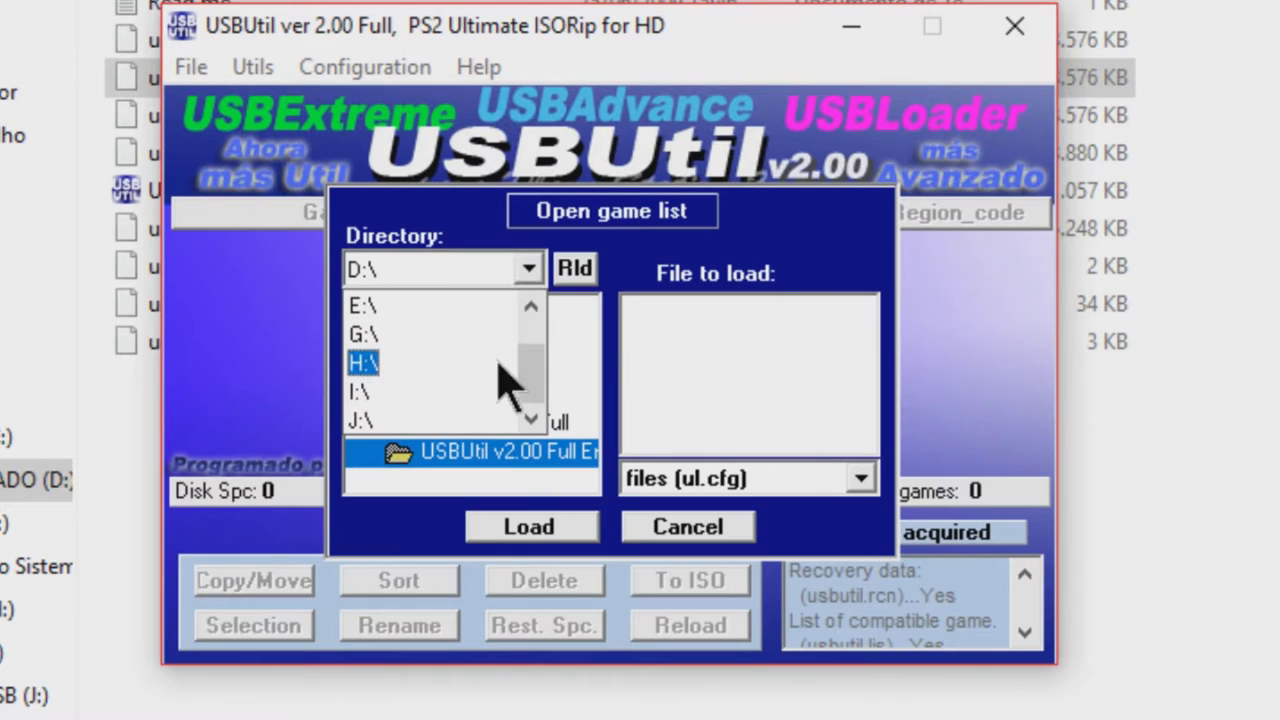
{"action": "left_click", "coordinate": [358, 420]}
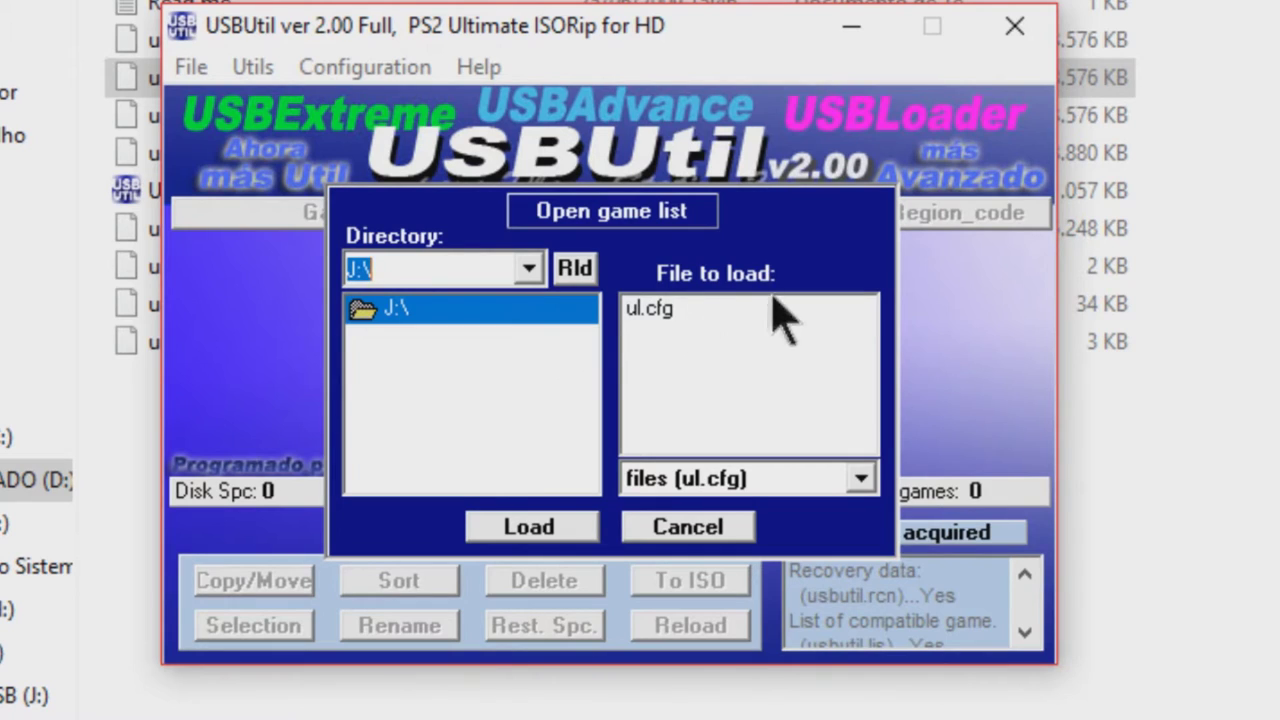
{"action": "left_click", "coordinate": [651, 322]}
{"action": "left_click", "coordinate": [538, 527]}
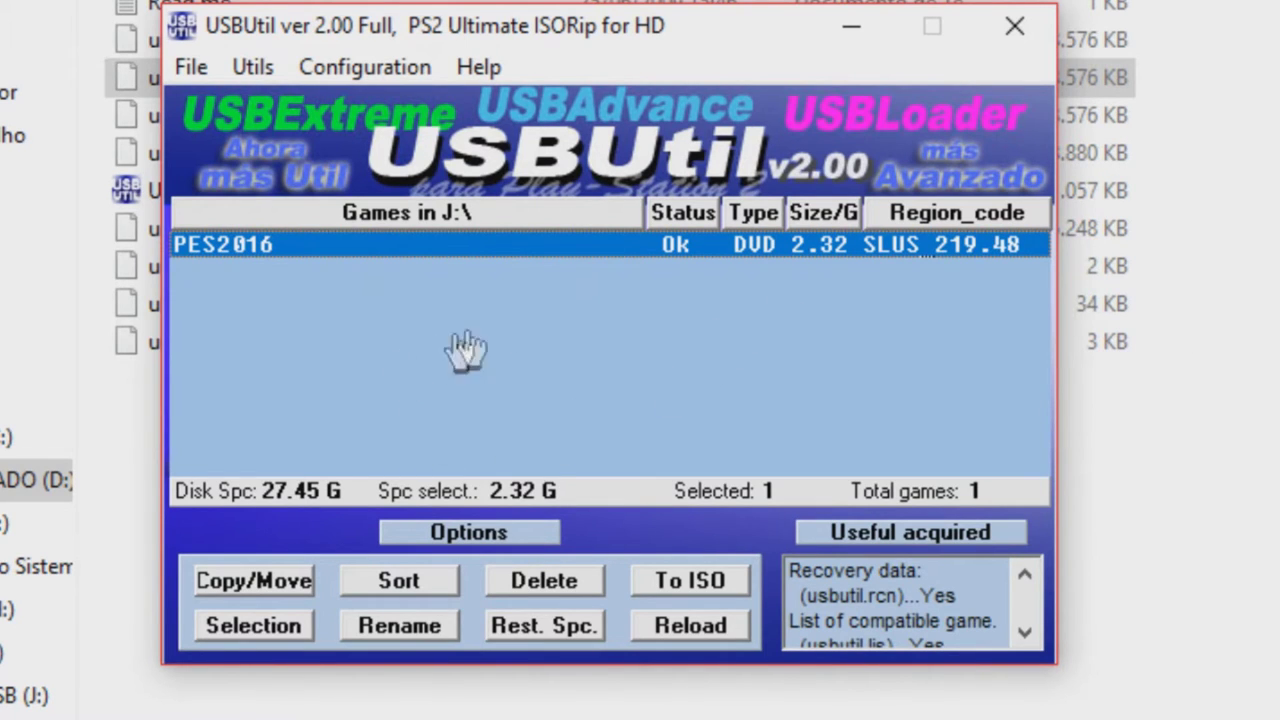
Step: Begin creating another game from ISO and set the source folder to I:\jogos\DVD
{"action": "left_click", "coordinate": [190, 66]}
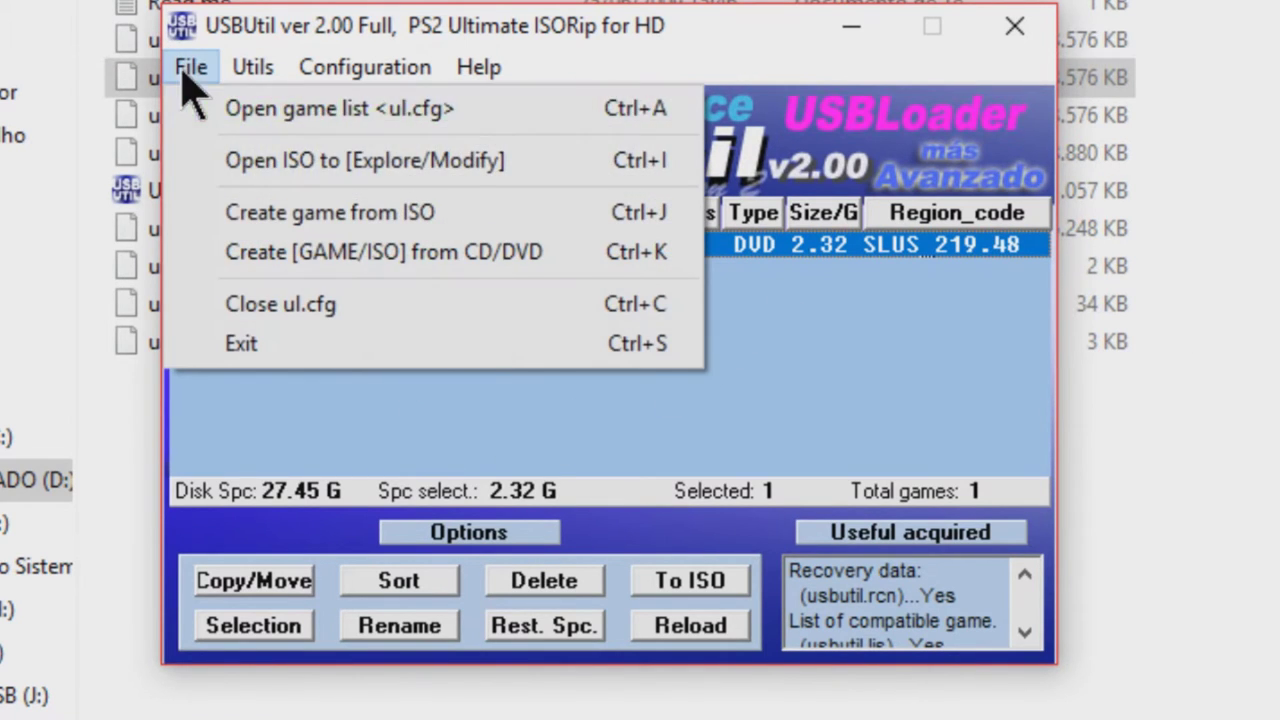
{"action": "left_click", "coordinate": [345, 225]}
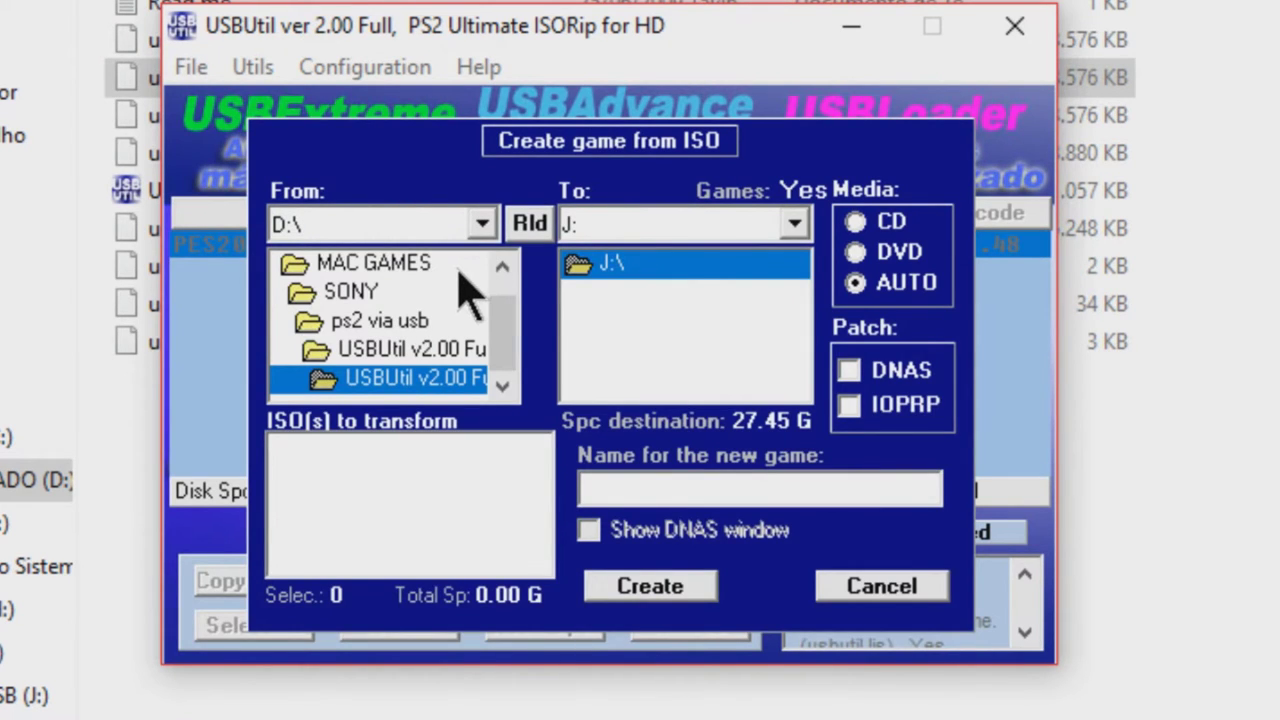
{"action": "left_click", "coordinate": [481, 225]}
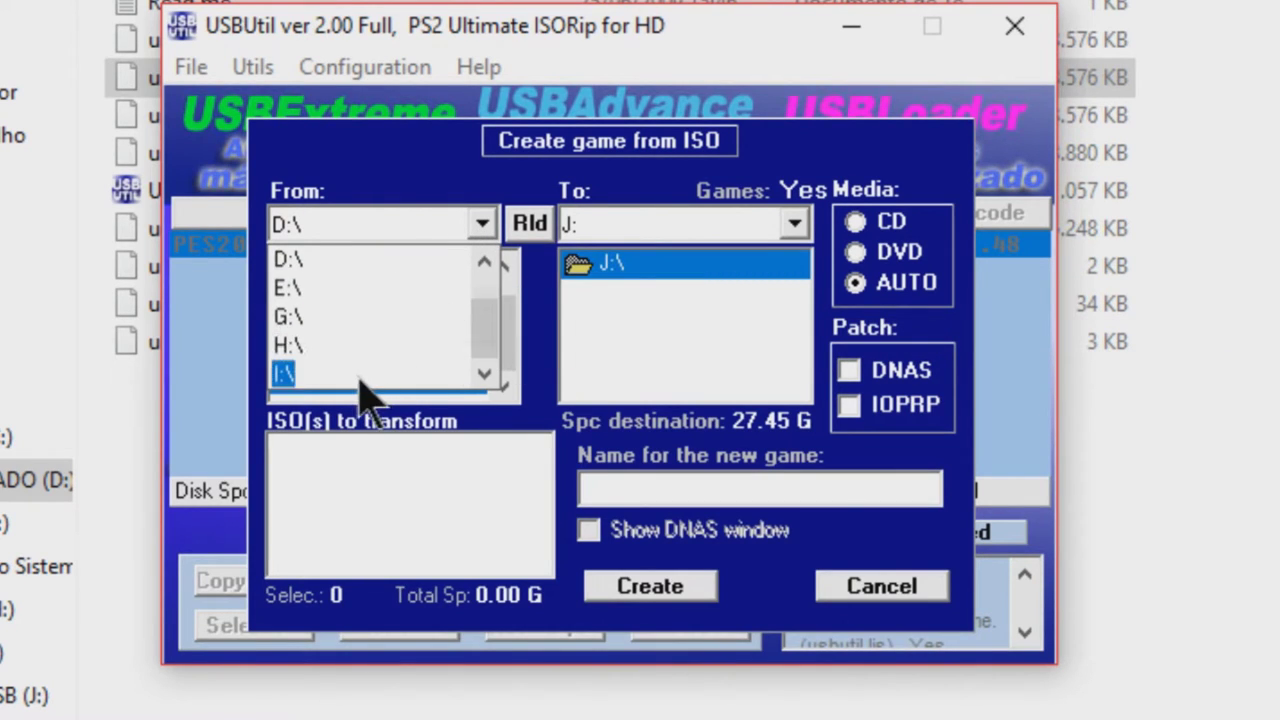
{"action": "left_click", "coordinate": [303, 350]}
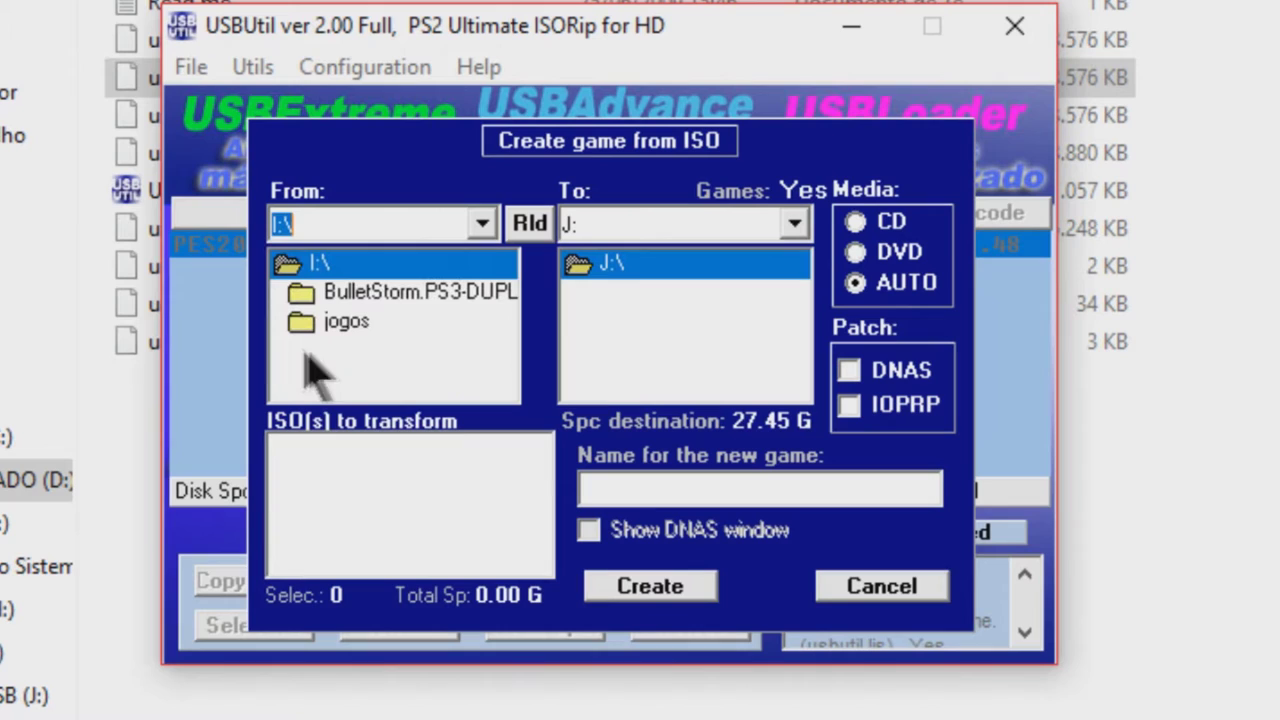
{"action": "double_click", "coordinate": [340, 328]}
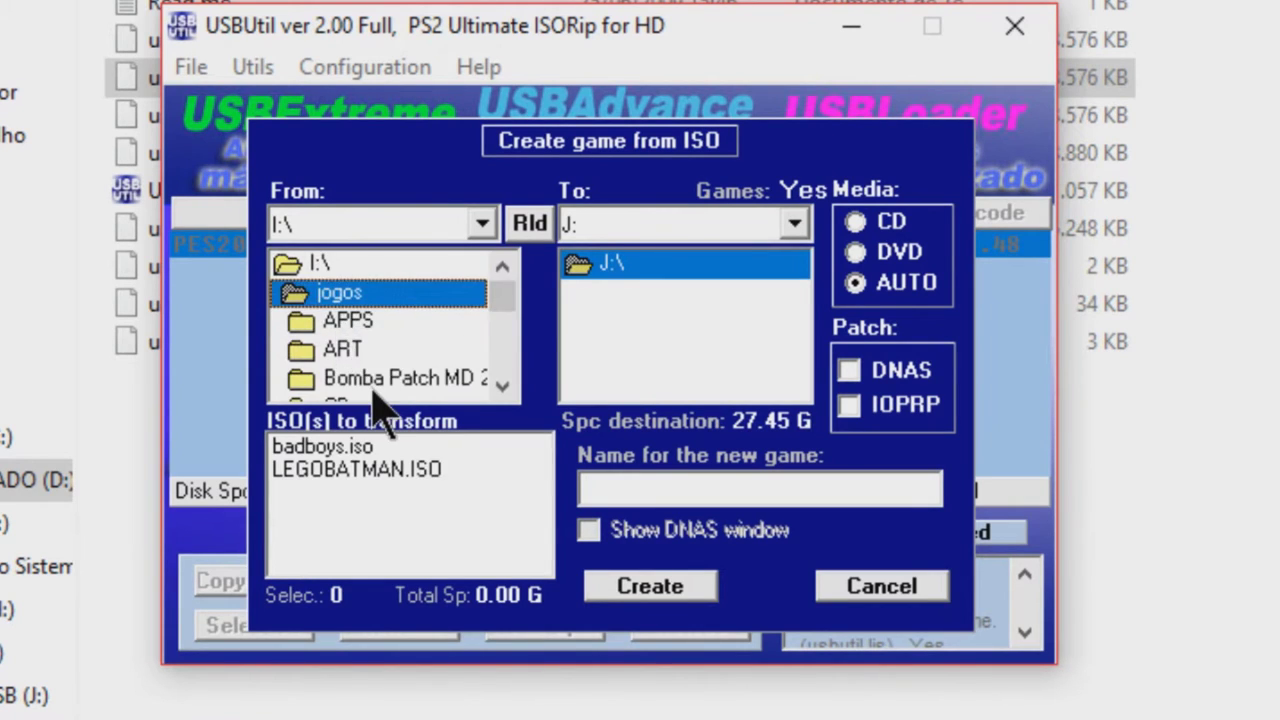
{"action": "scroll", "coordinate": [368, 390], "scroll_direction": "down", "scroll_amount": 2}
{"action": "left_click", "coordinate": [348, 352]}
{"action": "double_click", "coordinate": [349, 350]}
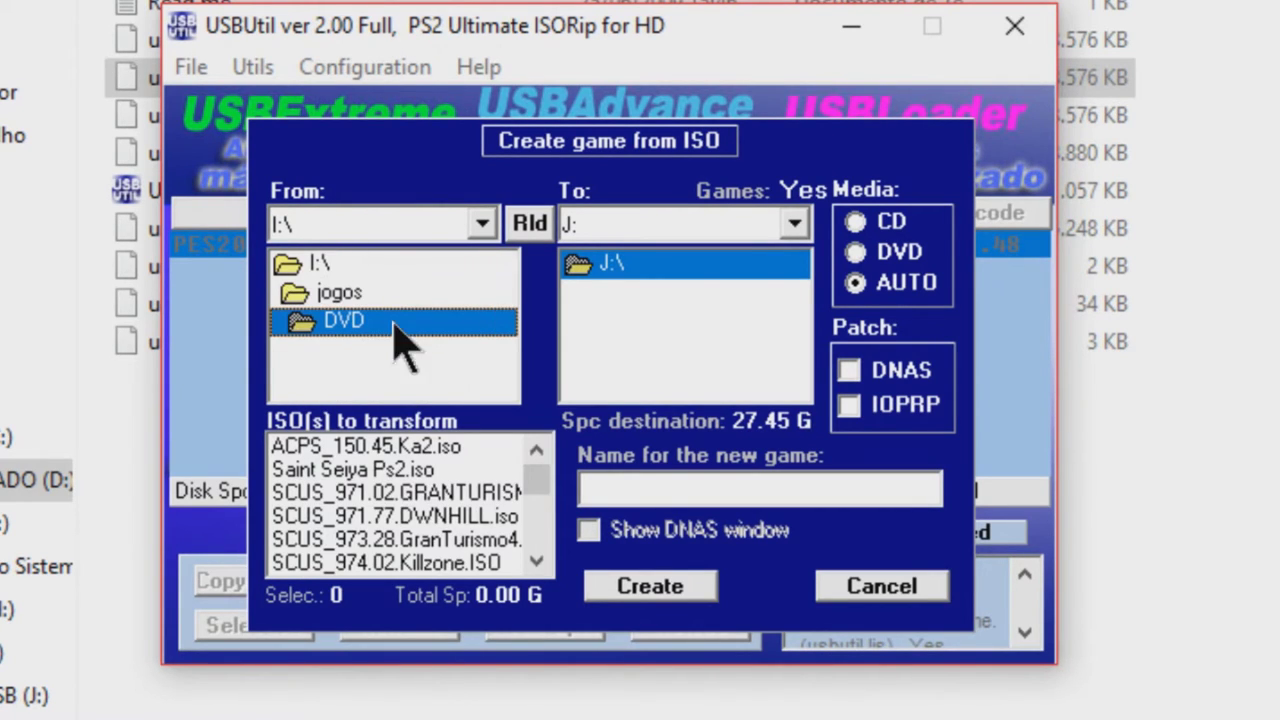
Step: Look through the ISO files in the DVD folder, checking the SLUS_213.76.BLACKBR and SLES_537.02.Resident4 entries
{"action": "scroll", "coordinate": [410, 495], "scroll_direction": "down", "scroll_amount": 10}
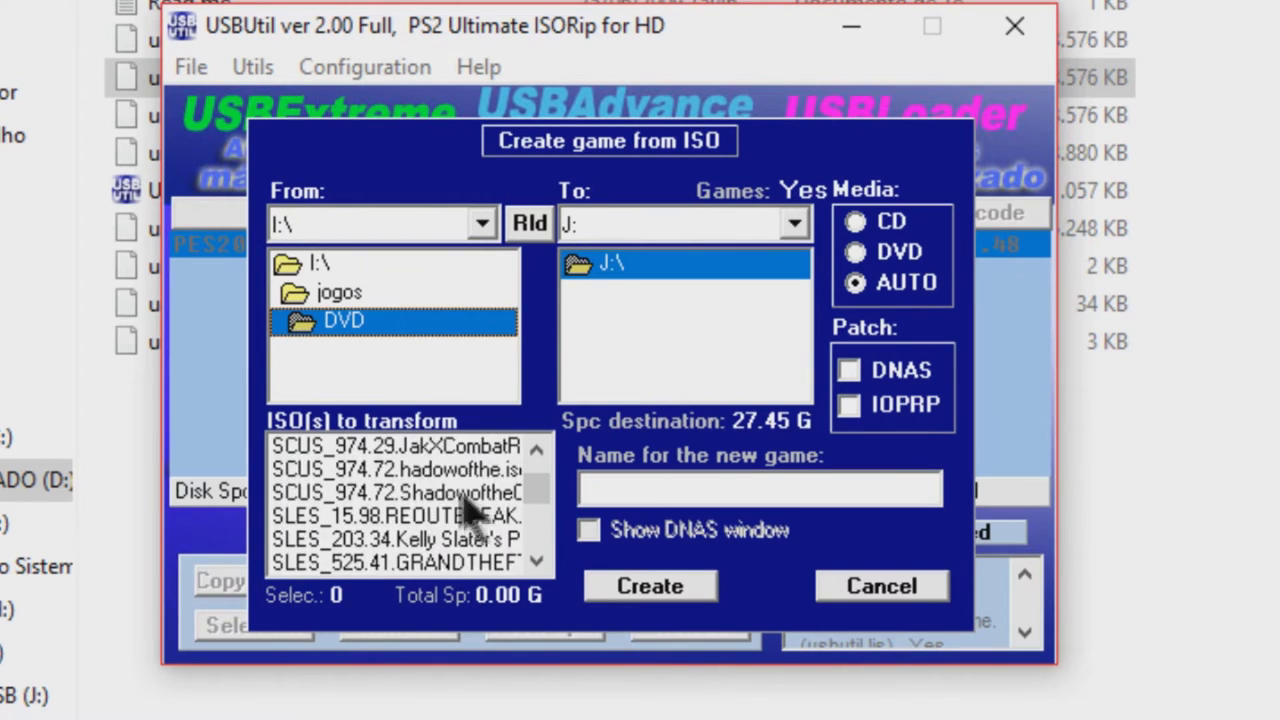
{"action": "scroll", "coordinate": [478, 535], "scroll_direction": "down", "scroll_amount": 2}
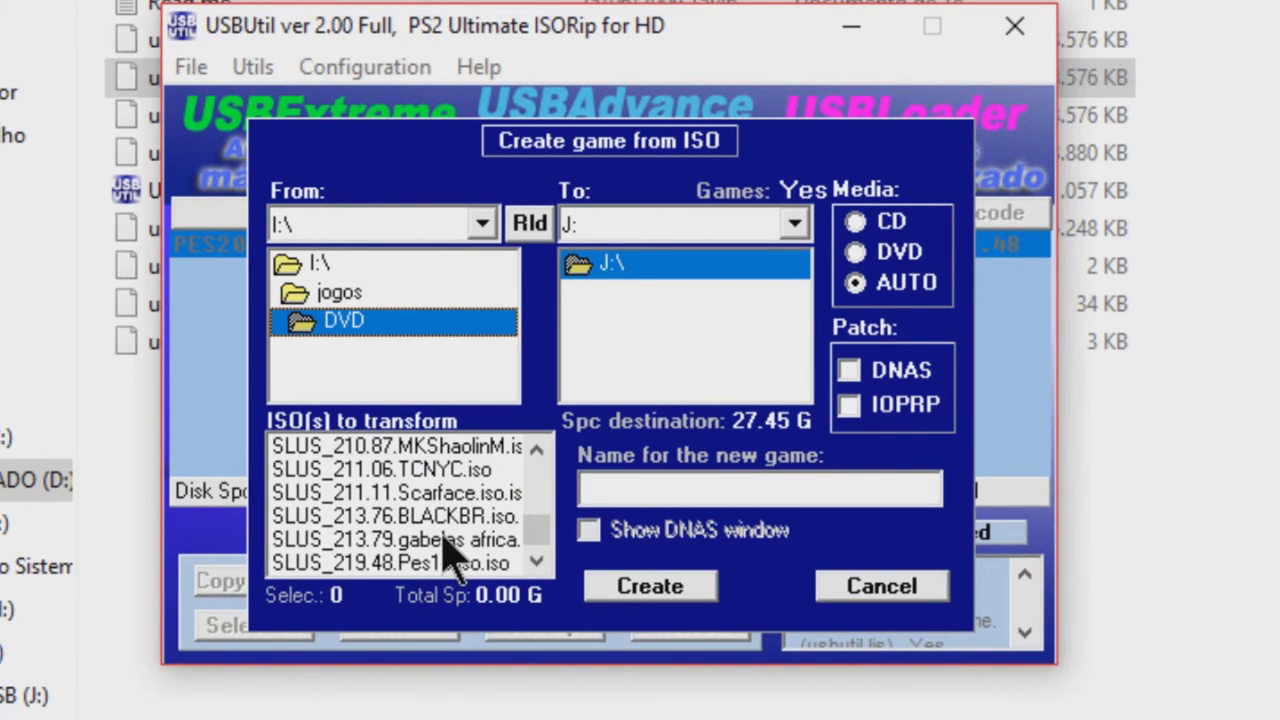
{"action": "left_click", "coordinate": [447, 518]}
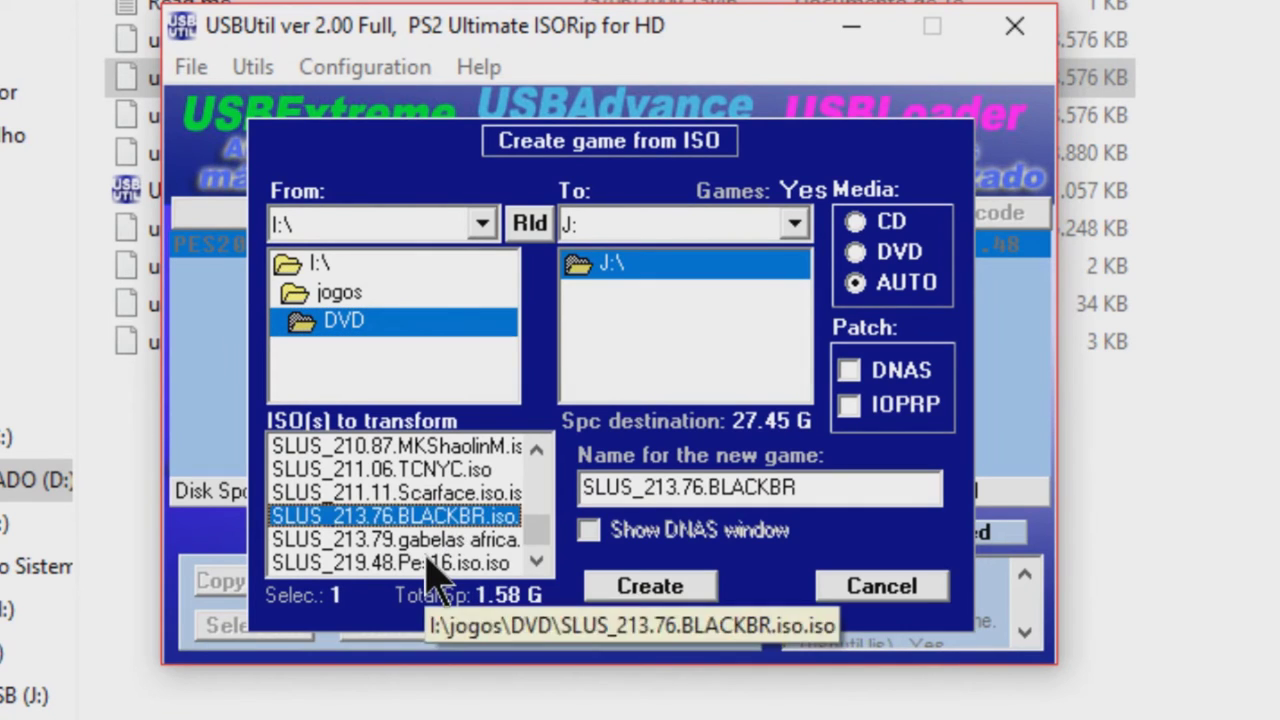
{"action": "scroll", "coordinate": [425, 565], "scroll_direction": "up", "scroll_amount": 1}
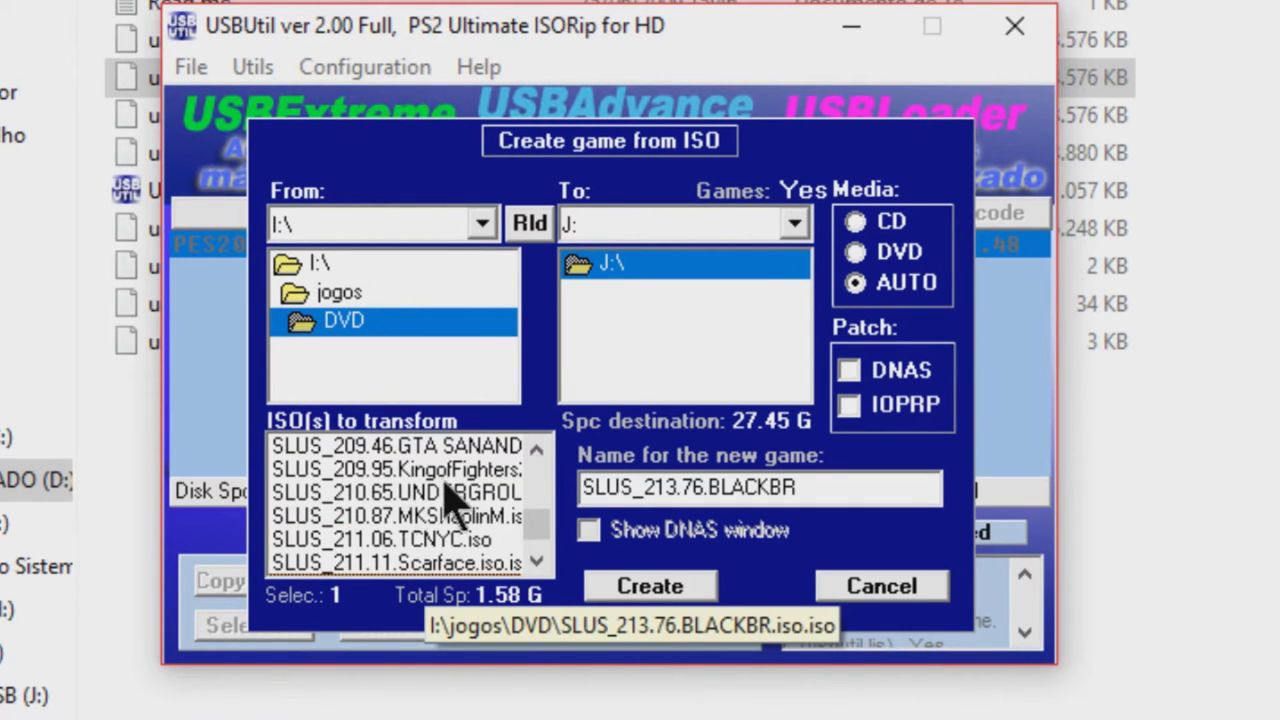
{"action": "scroll", "coordinate": [452, 500], "scroll_direction": "up", "scroll_amount": 1}
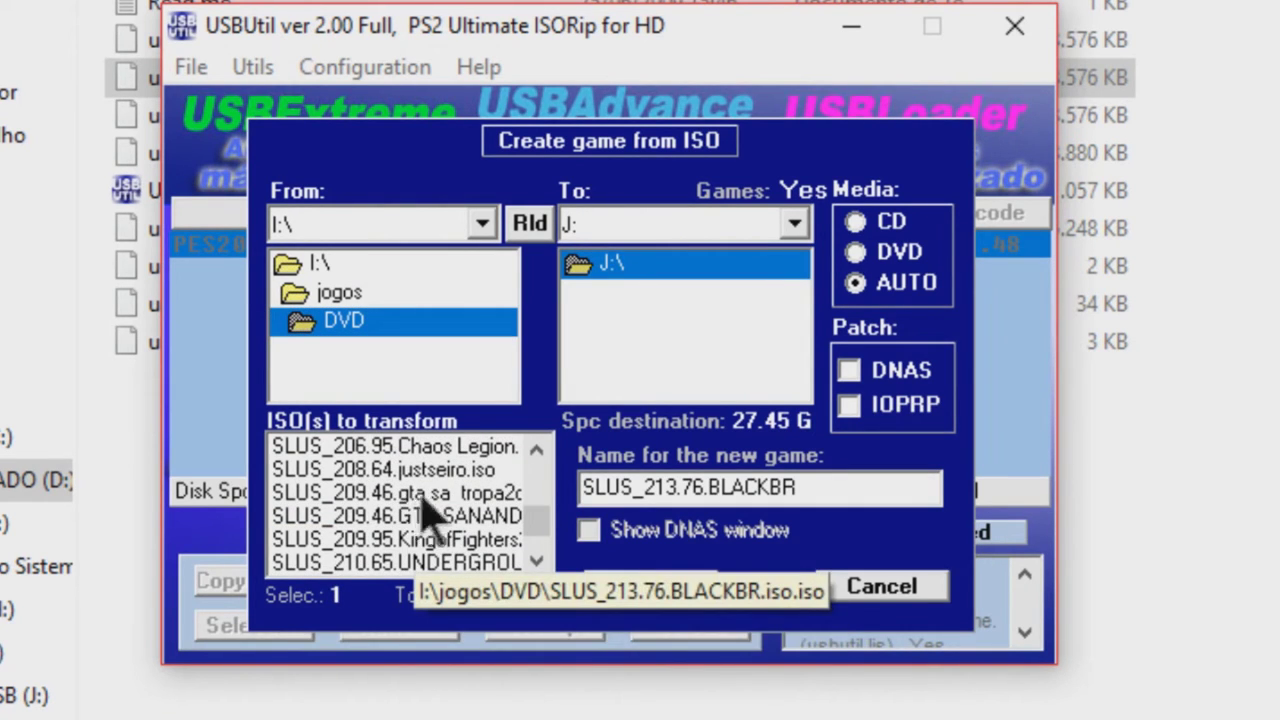
{"action": "scroll", "coordinate": [425, 512], "scroll_direction": "up", "scroll_amount": 1}
{"action": "scroll", "coordinate": [420, 480], "scroll_direction": "up", "scroll_amount": 1}
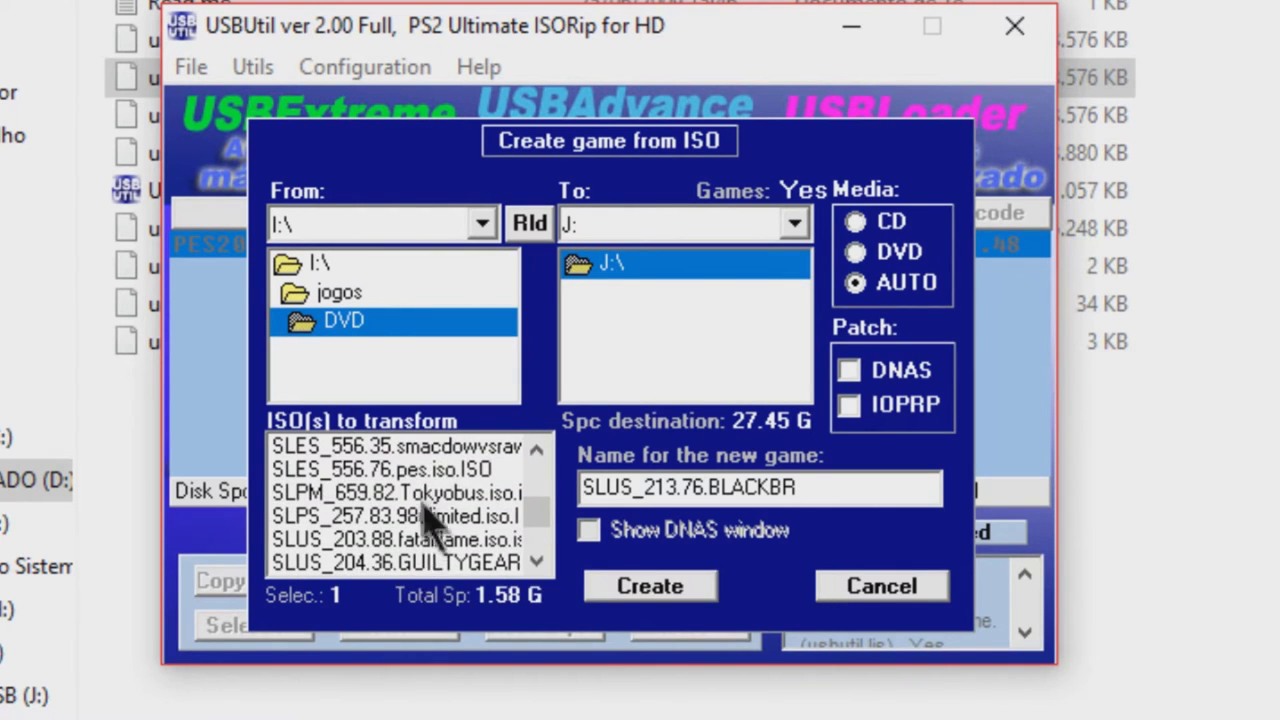
{"action": "scroll", "coordinate": [425, 540], "scroll_direction": "up", "scroll_amount": 1}
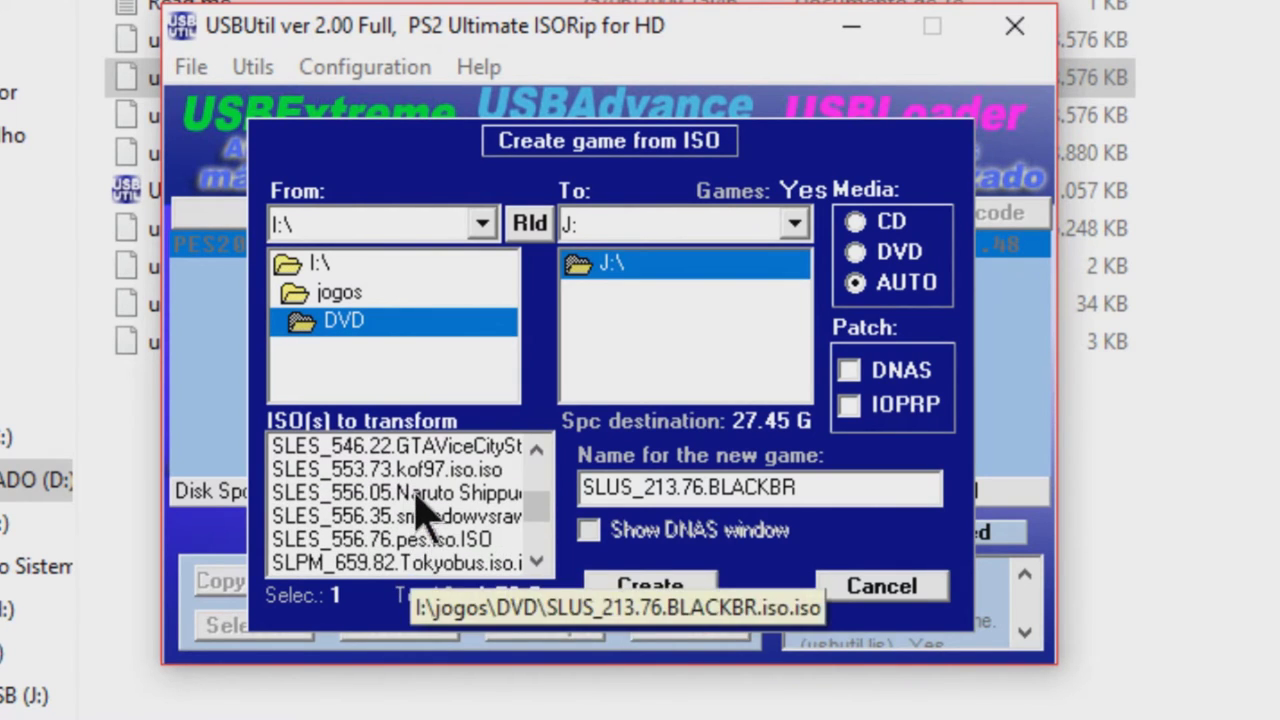
{"action": "scroll", "coordinate": [425, 515], "scroll_direction": "up", "scroll_amount": 1}
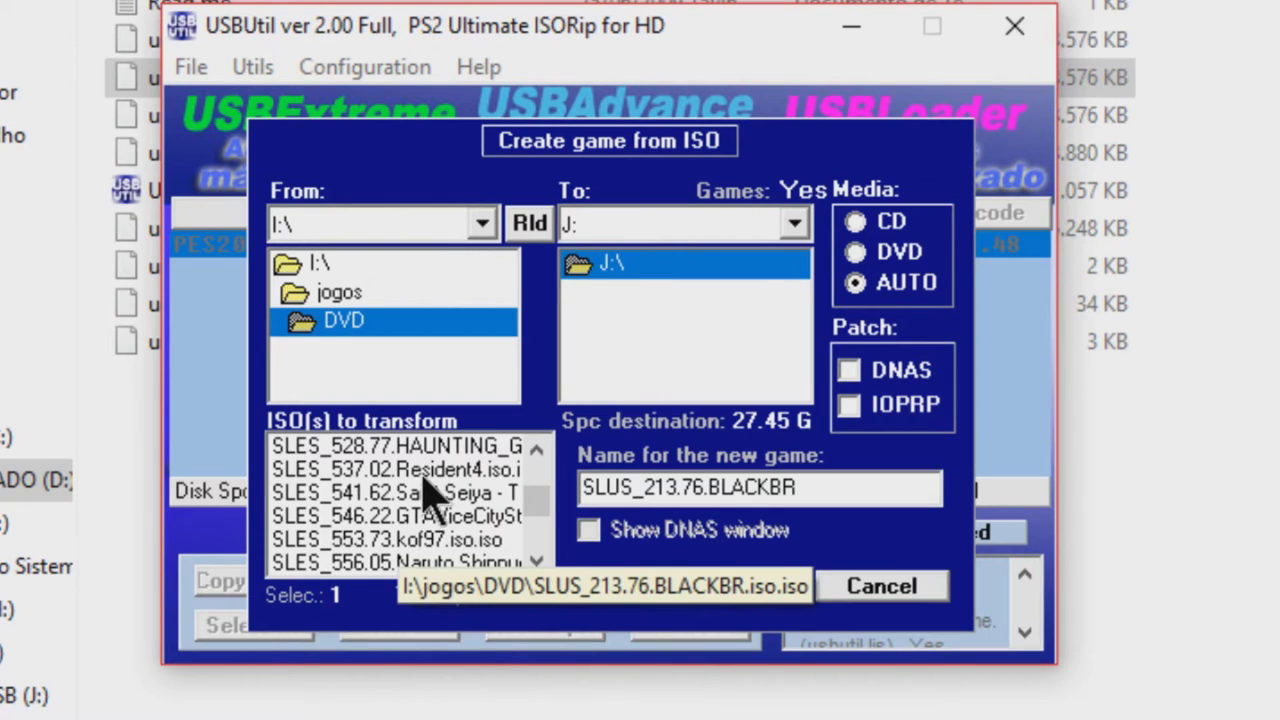
{"action": "left_click", "coordinate": [422, 474]}
{"action": "scroll", "coordinate": [425, 500], "scroll_direction": "up", "scroll_amount": 1}
{"action": "scroll", "coordinate": [445, 530], "scroll_direction": "up", "scroll_amount": 1}
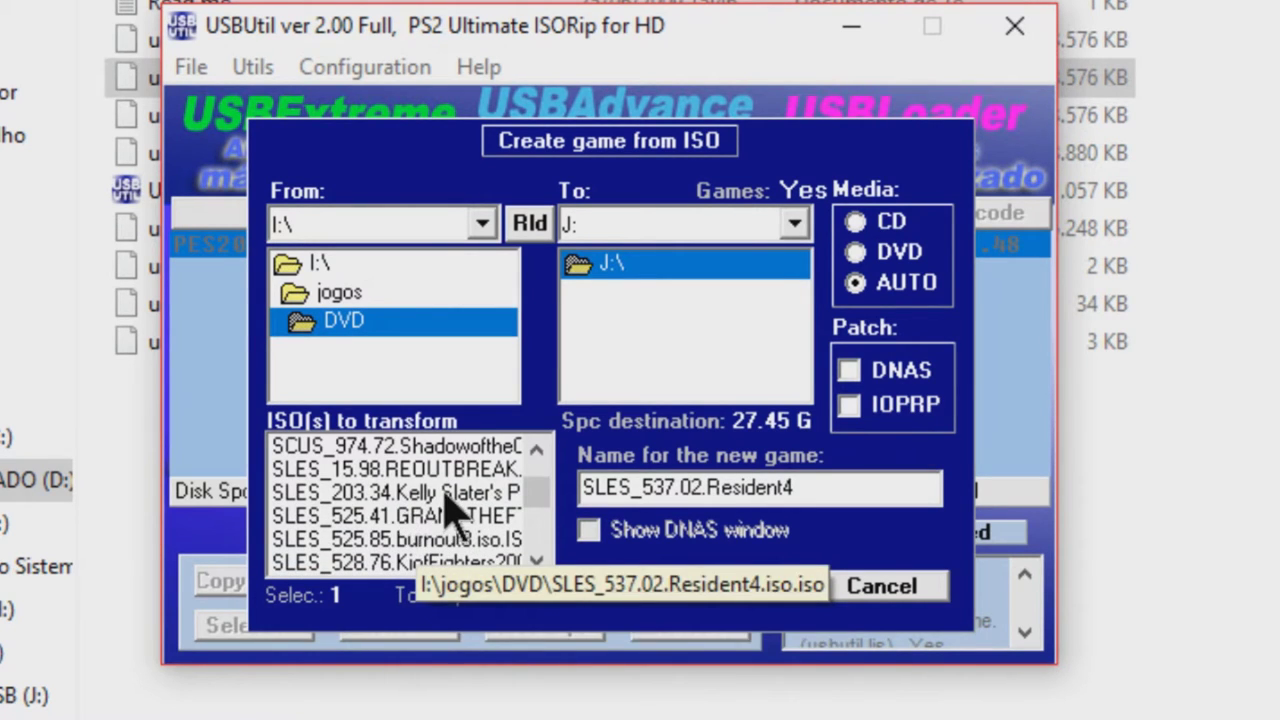
{"action": "scroll", "coordinate": [440, 515], "scroll_direction": "up", "scroll_amount": 3}
{"action": "scroll", "coordinate": [436, 518], "scroll_direction": "up", "scroll_amount": 1}
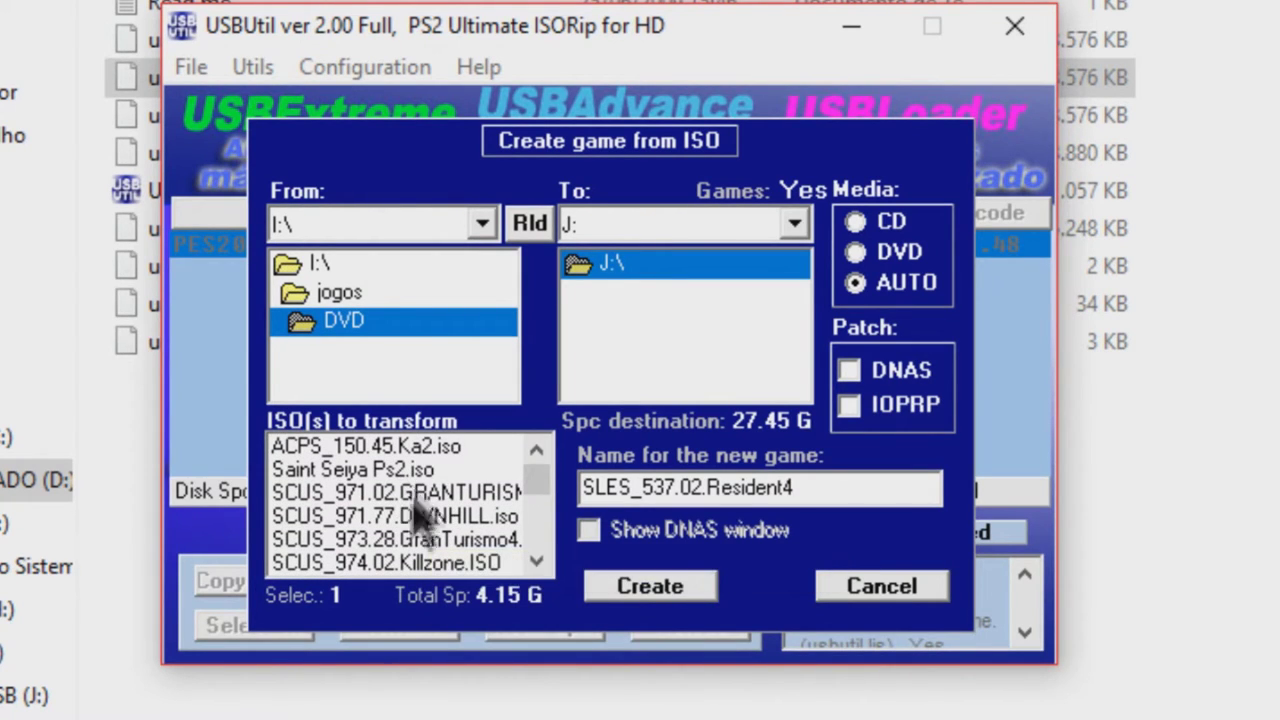
Step: Select the SCUS_973.28.GranTurismo4 ISO, shorten the new game's name to .GranTurismo4 and create the game on J:
{"action": "left_click", "coordinate": [423, 540]}
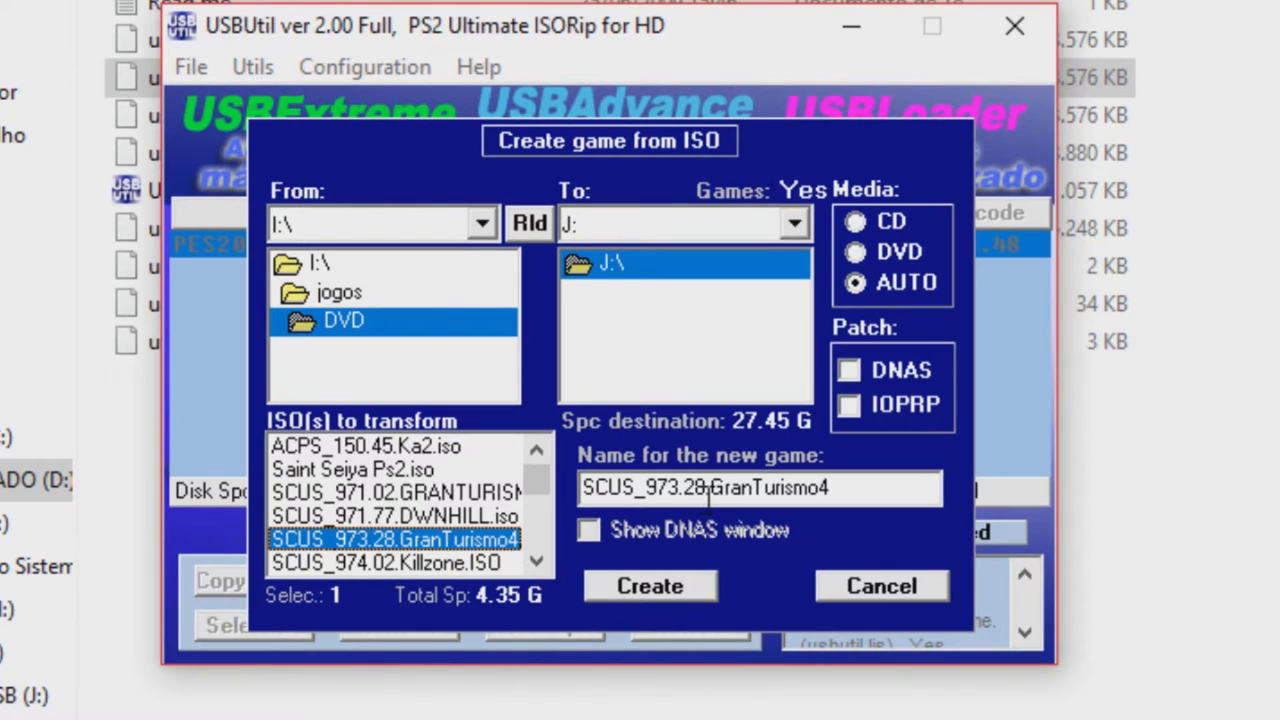
{"action": "left_click_drag", "start_coordinate": [710, 490], "coordinate": [583, 490]}
{"action": "key", "text": "BackSpace"}
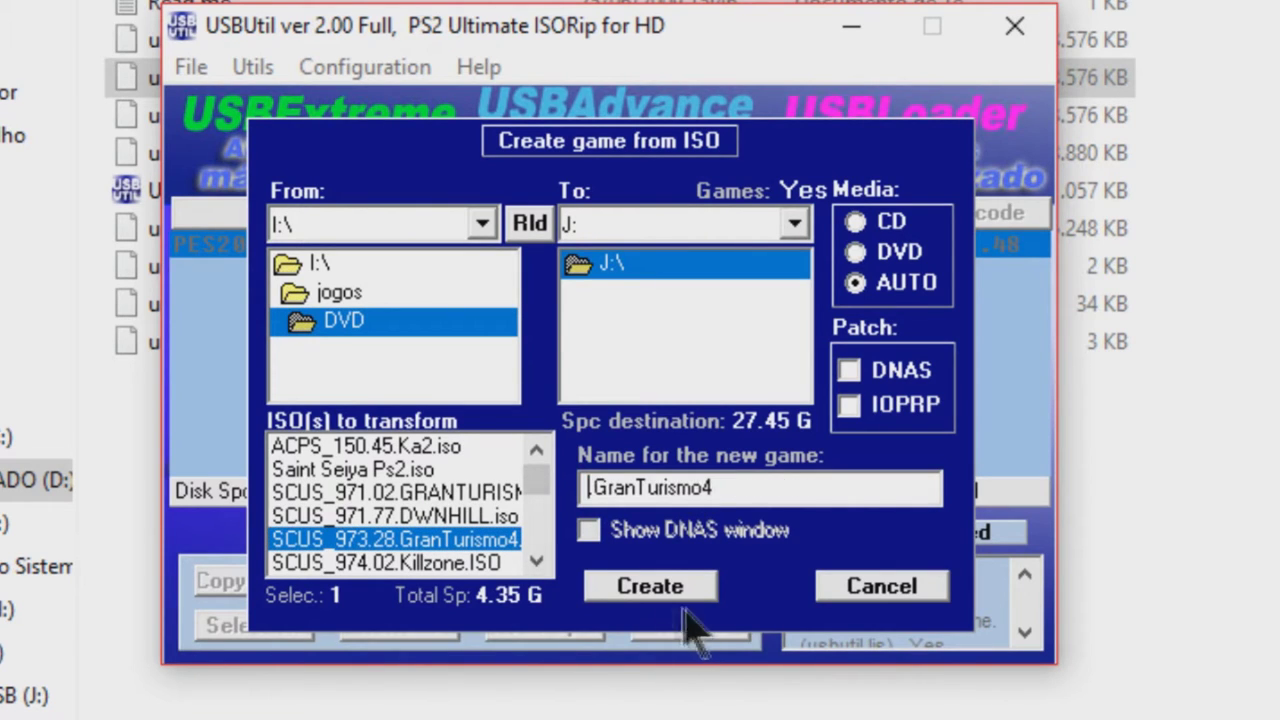
{"action": "left_click", "coordinate": [650, 587]}
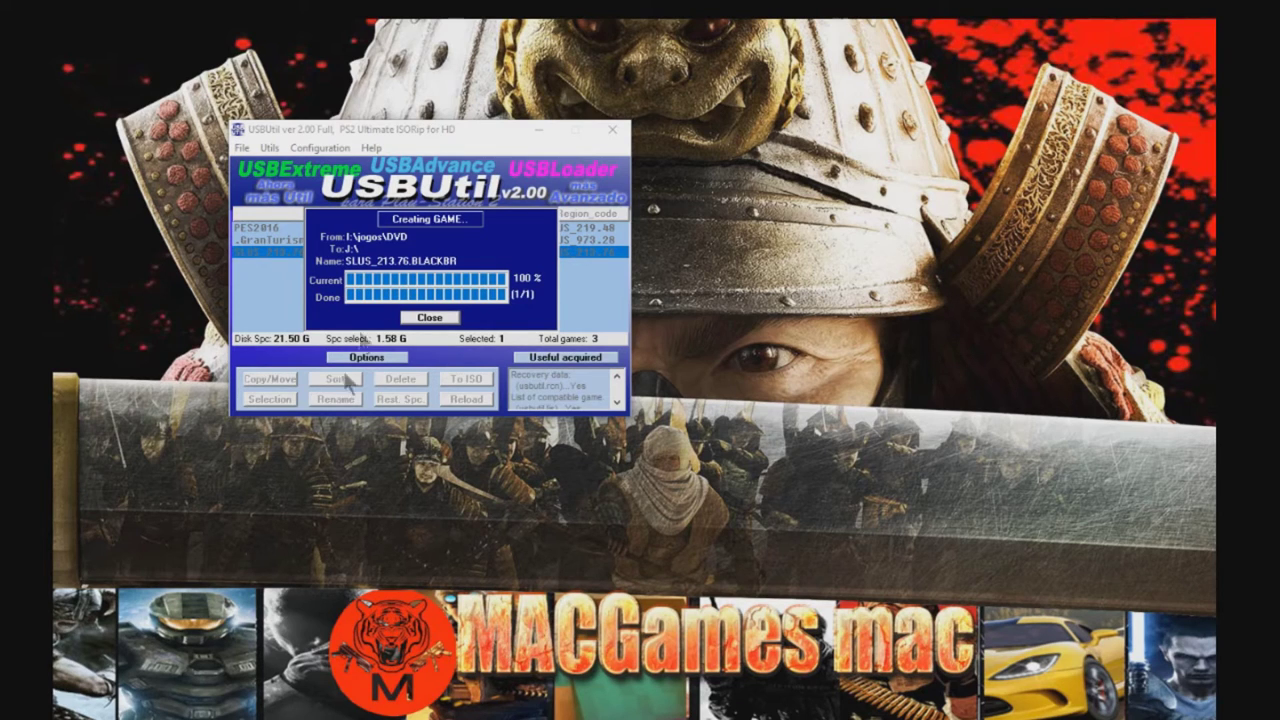
Step: Close the progress window of the finished SLUS_213.76.BLACKBR game and exit the program
{"action": "left_click", "coordinate": [429, 318]}
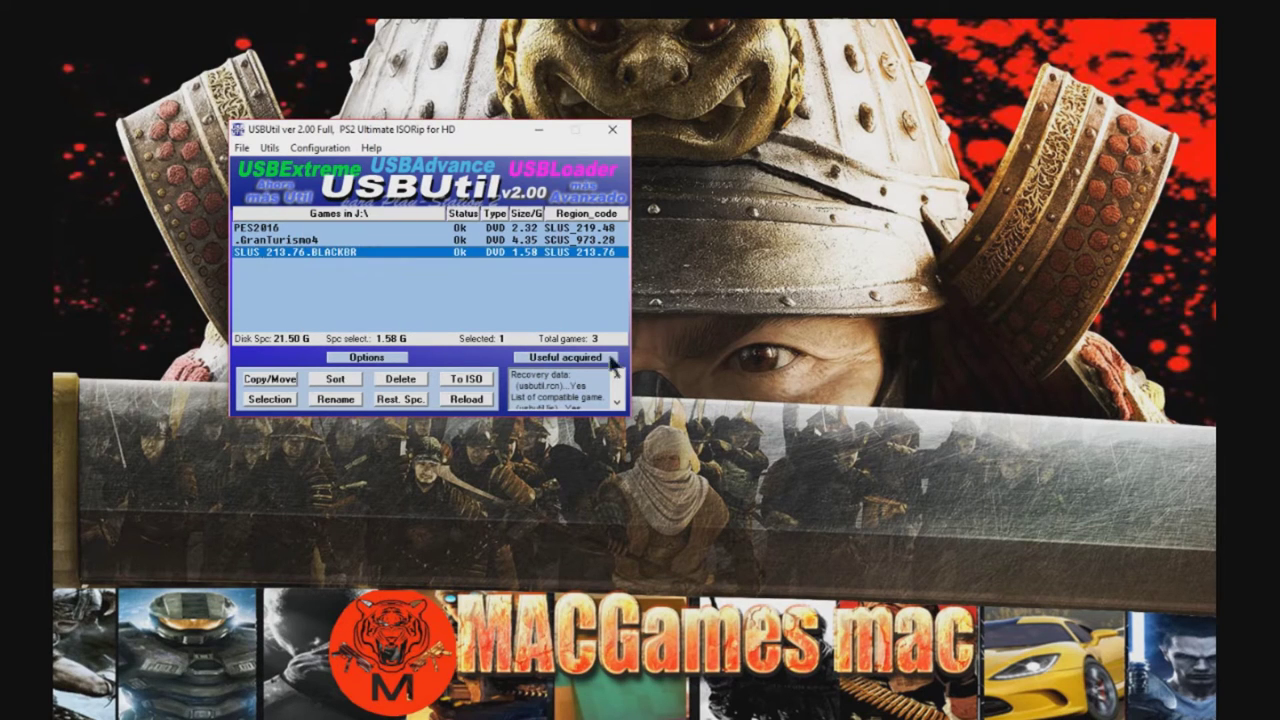
{"action": "left_click", "coordinate": [611, 128]}
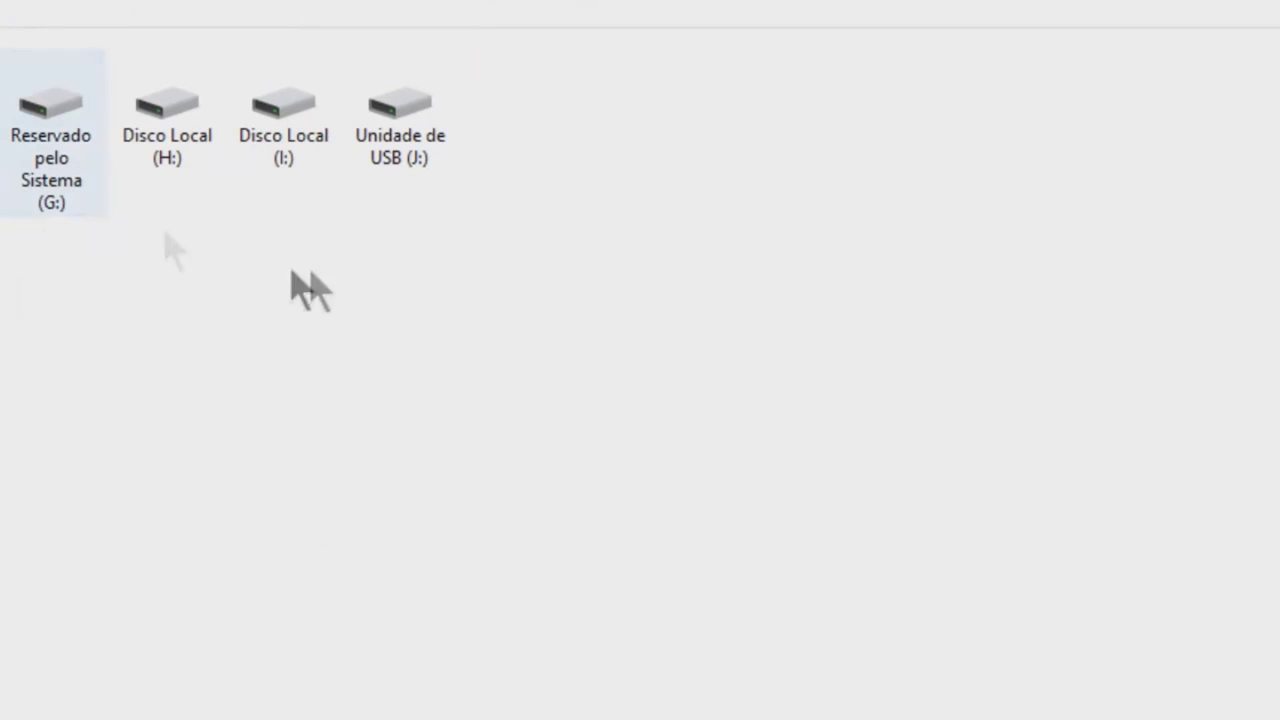
Step: Switch to File Explorer, bring up the Eject option for USB drive J: and dismiss it
{"action": "right_click", "coordinate": [378, 112]}
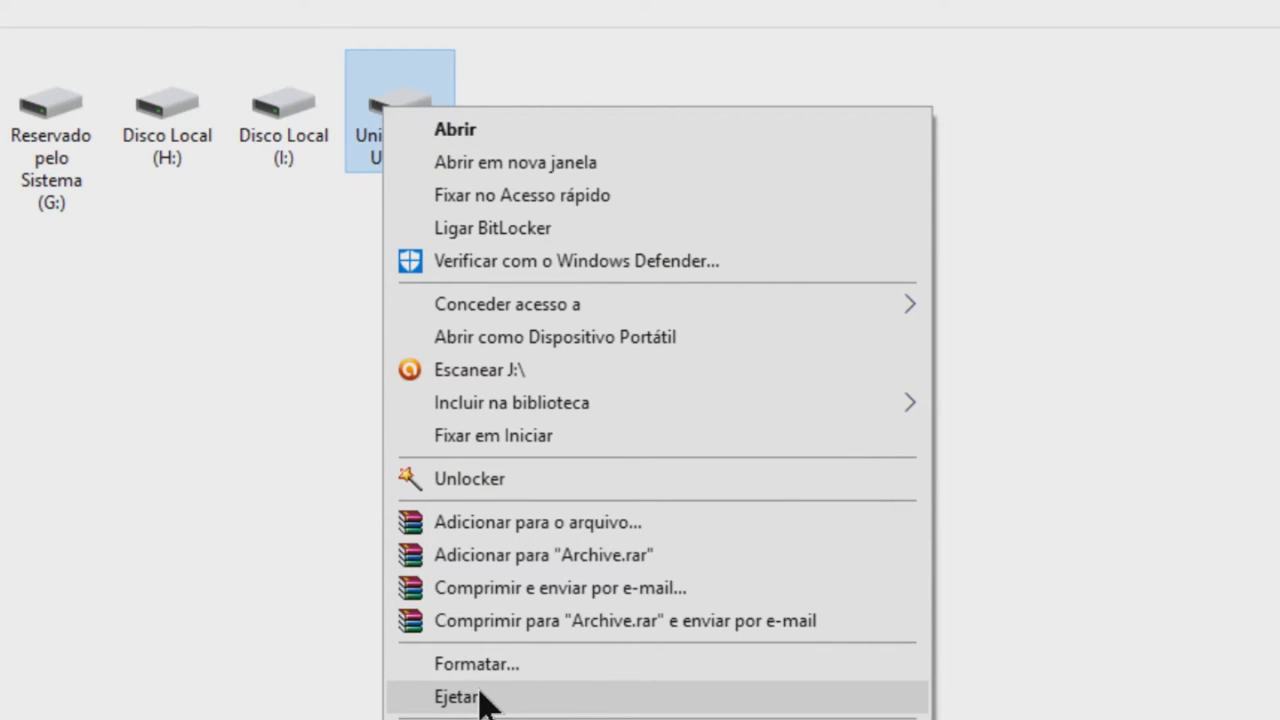
{"action": "key", "text": "Escape"}
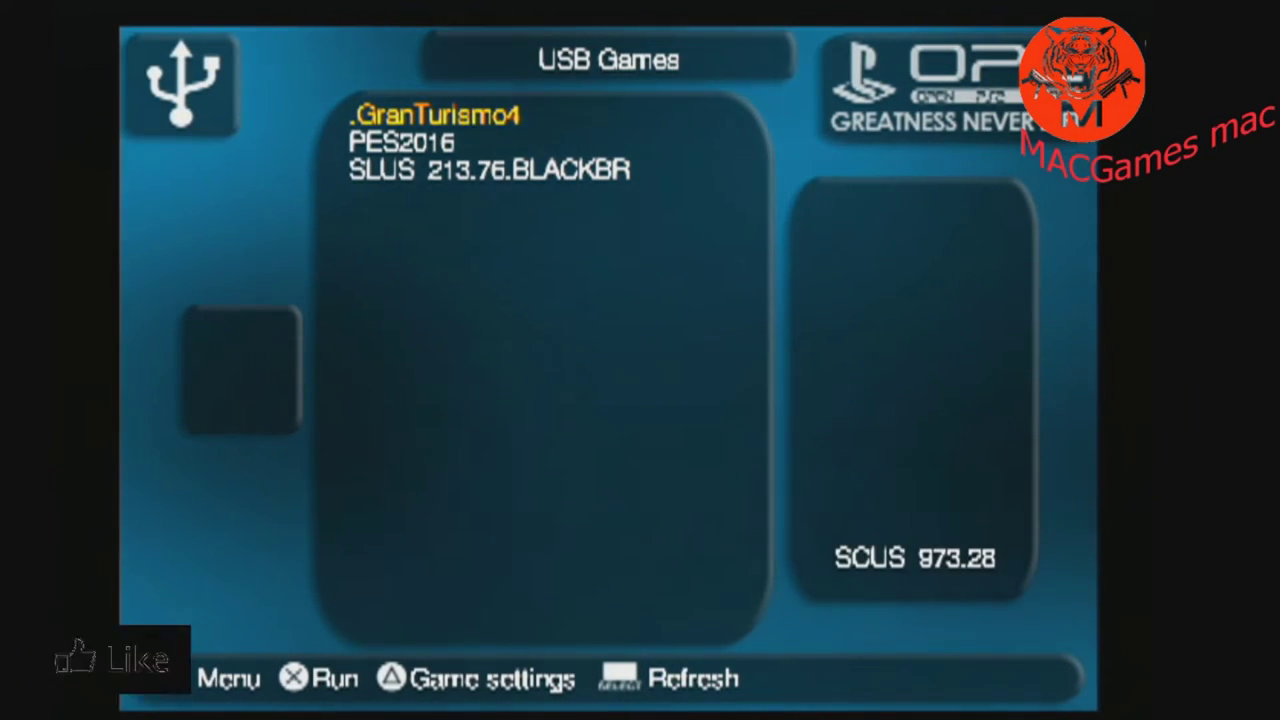
Step: Switch to Open PS2 Loader and go down its USB Games list to SLUS 213.76.BLACKBR
{"action": "key", "text": "Down"}
{"action": "key", "text": "Down"}
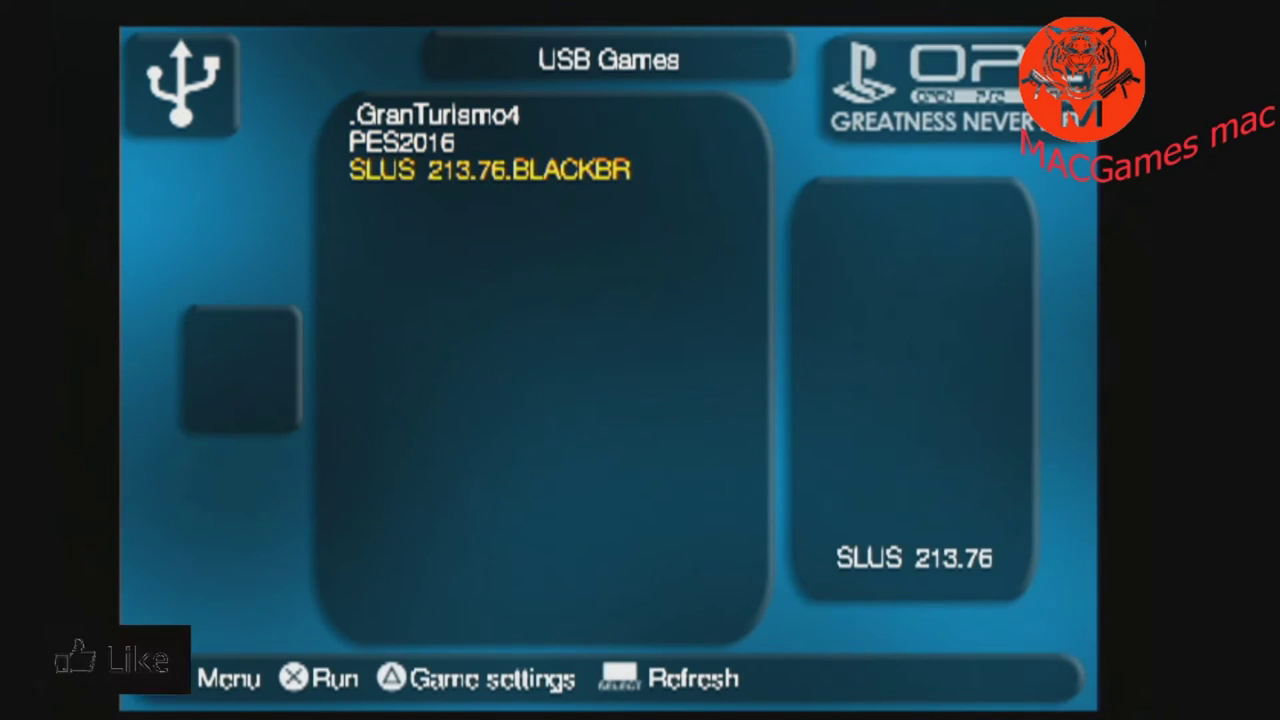